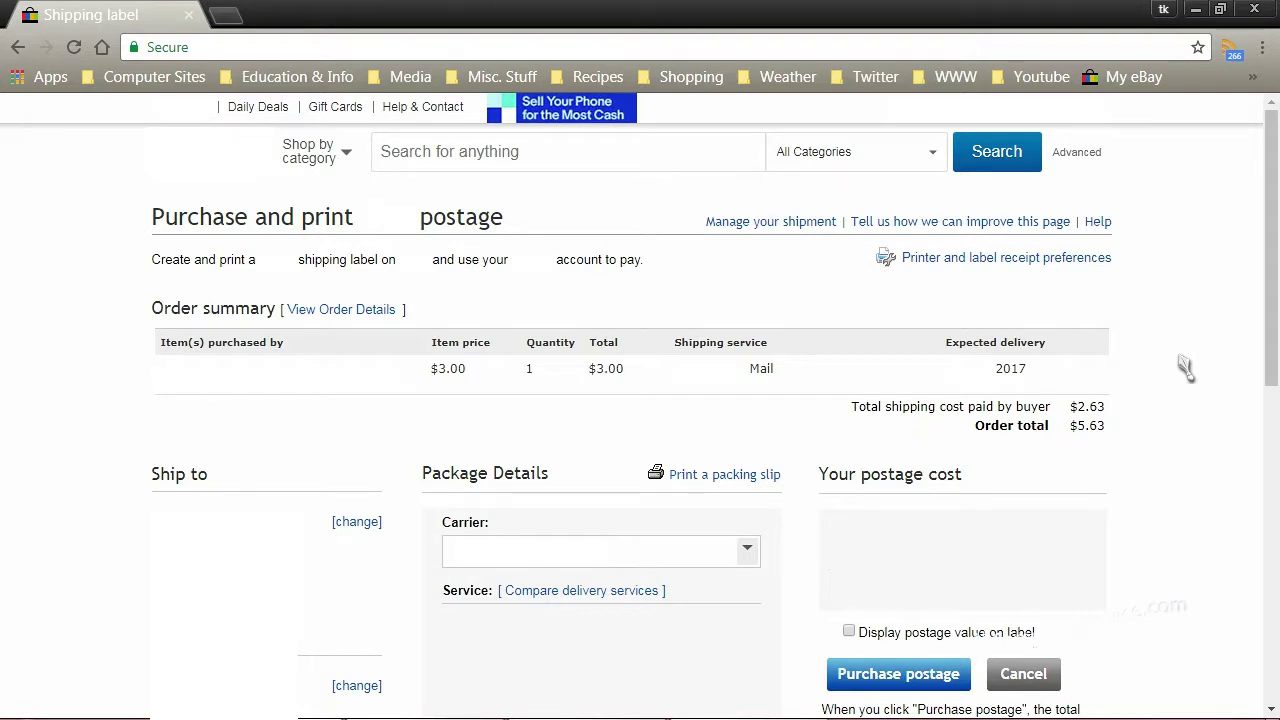
- Purchase postage for the order and open the label in a separate Print Postage tab
click(916, 686)
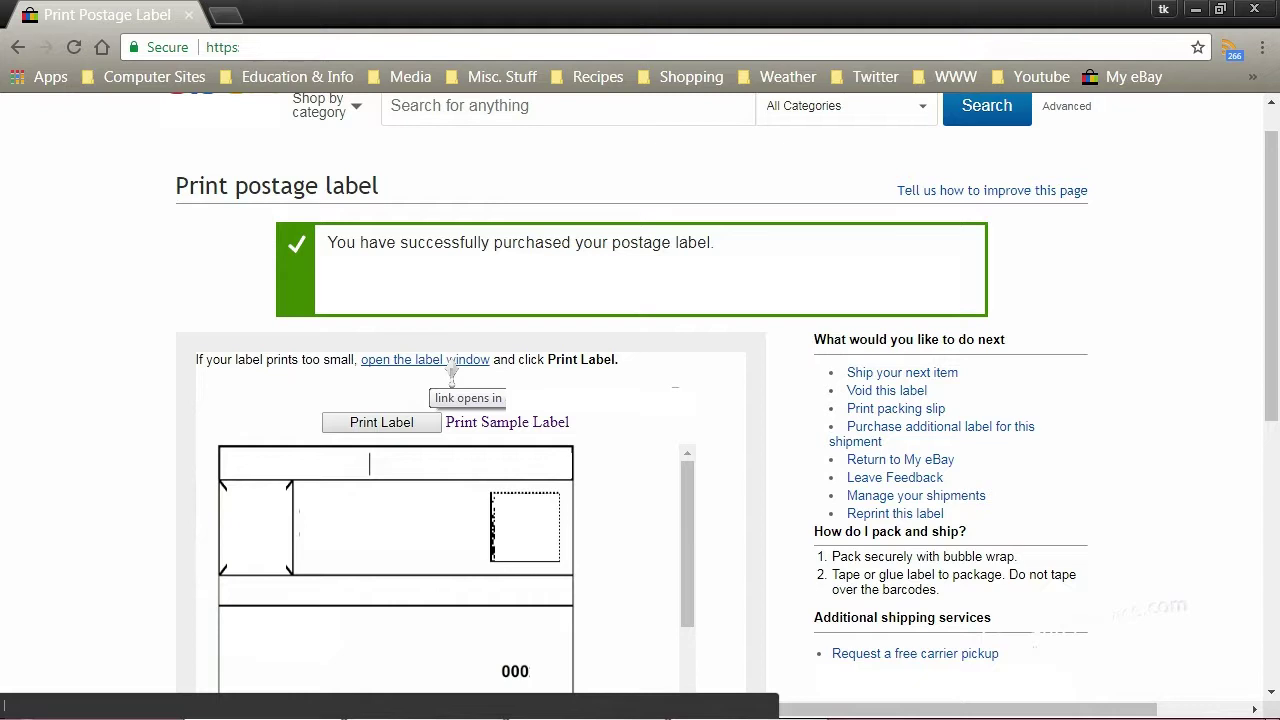
click(452, 362)
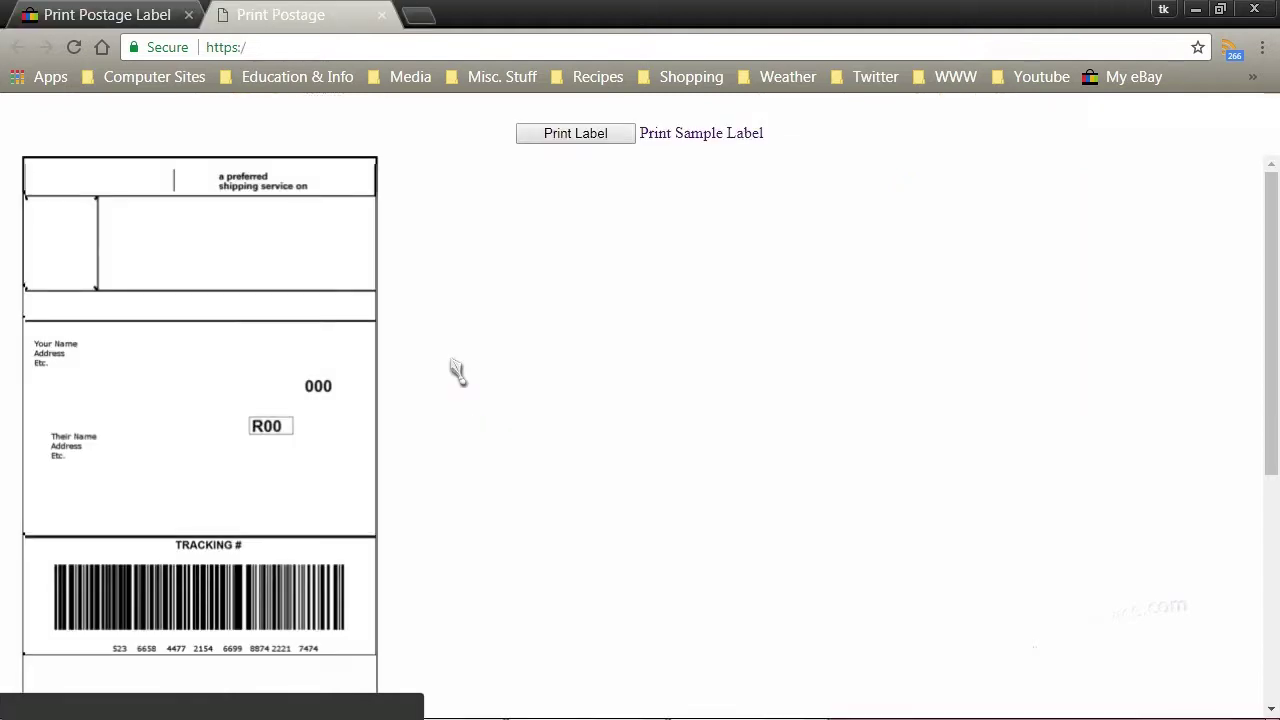
- Save the label page as Print Postage.html (Webpage, Complete) in Downloads\ebay\postage
click(1263, 50)
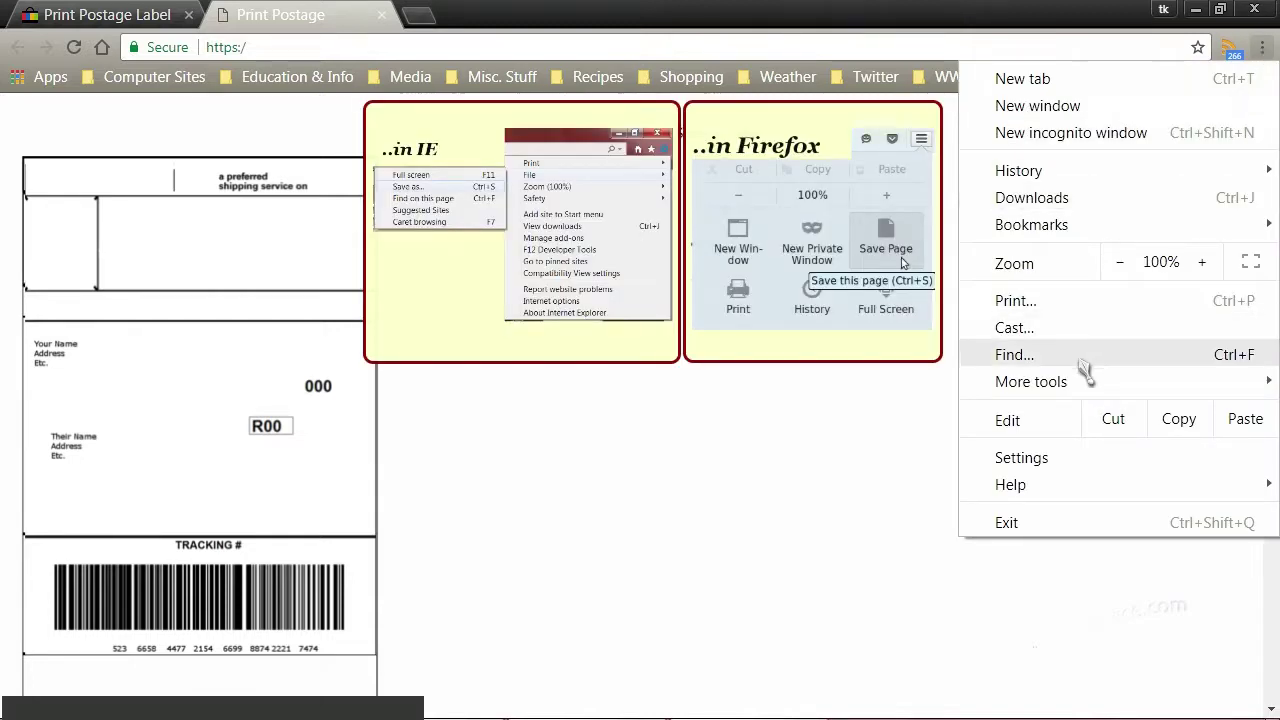
mouse_move(1085, 386)
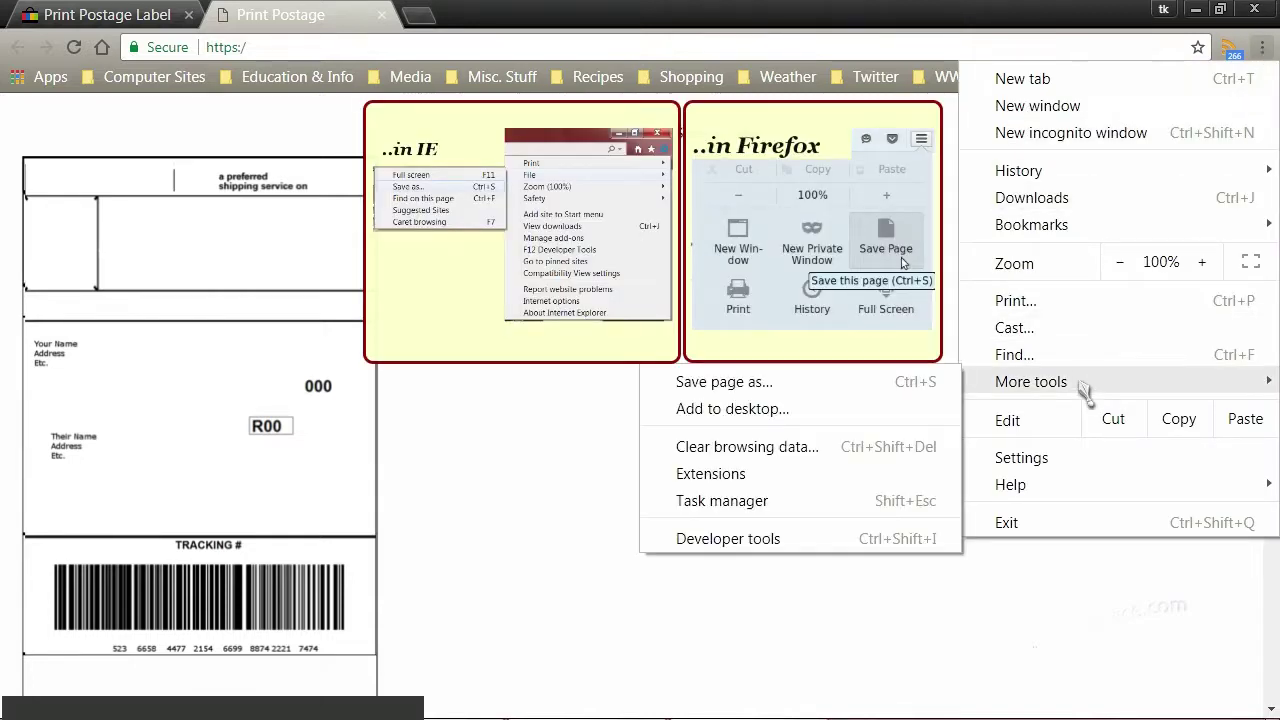
click(752, 383)
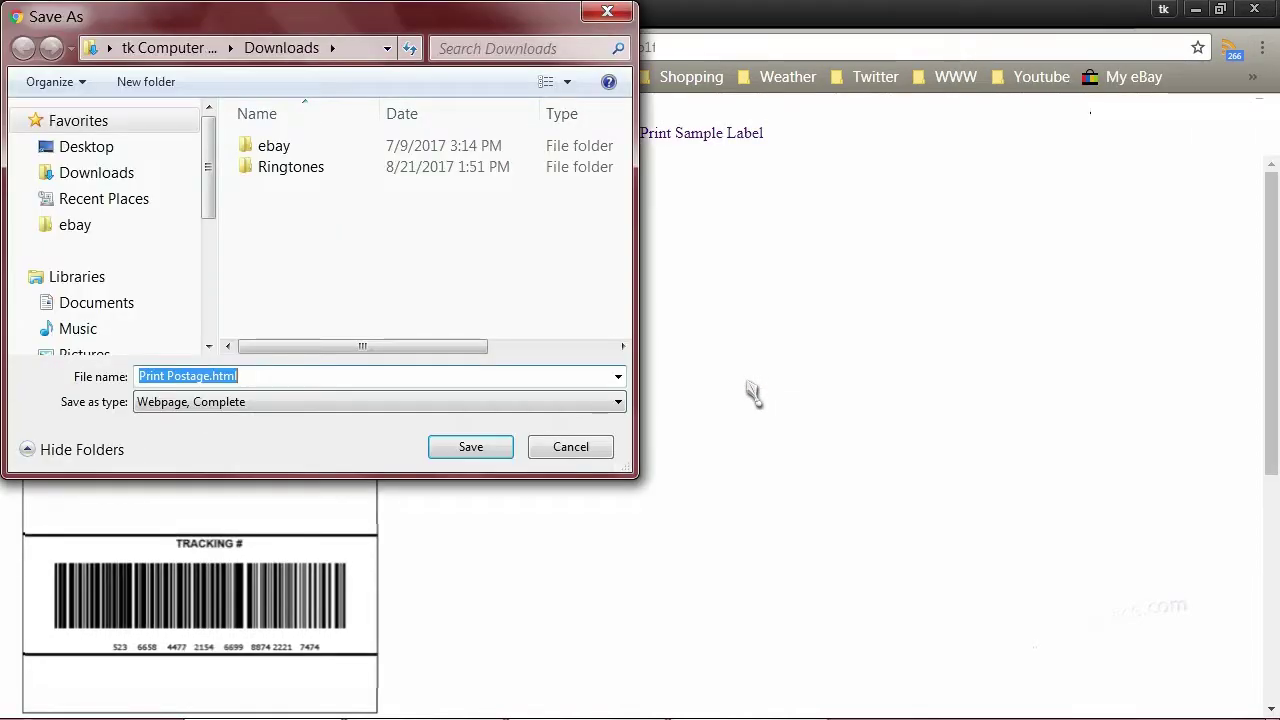
double_click(271, 149)
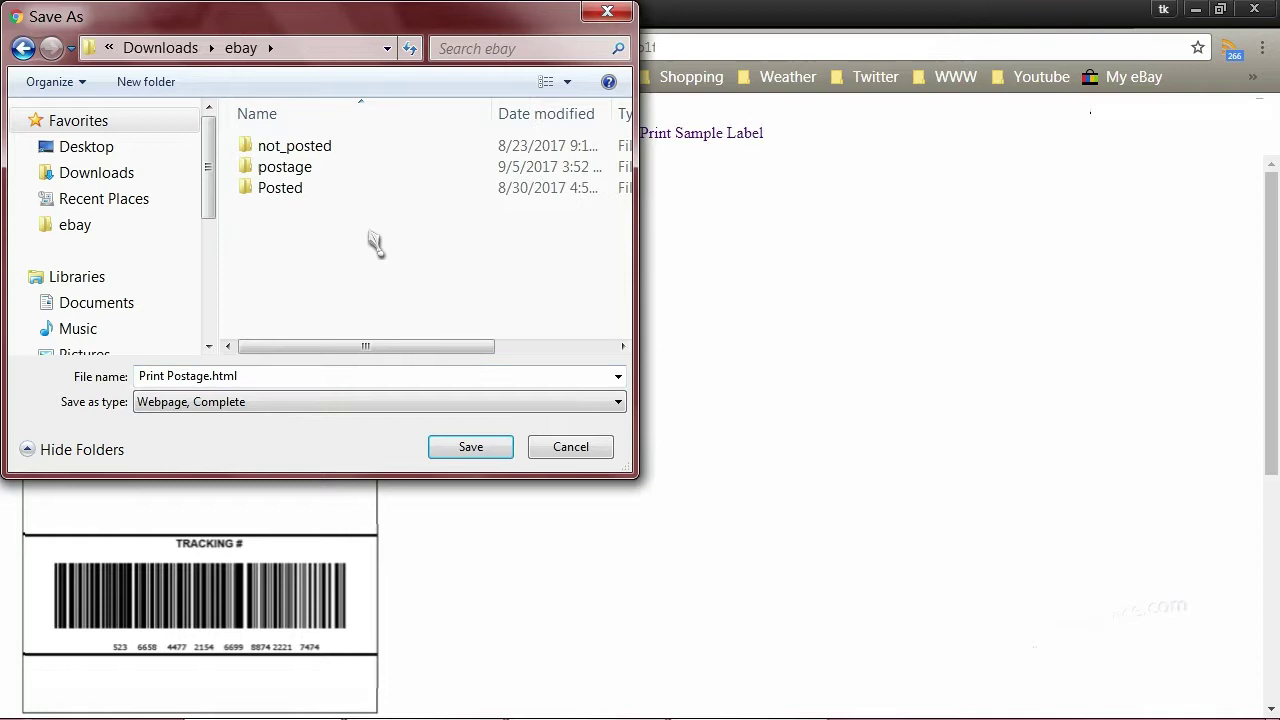
click(300, 172)
double_click(300, 175)
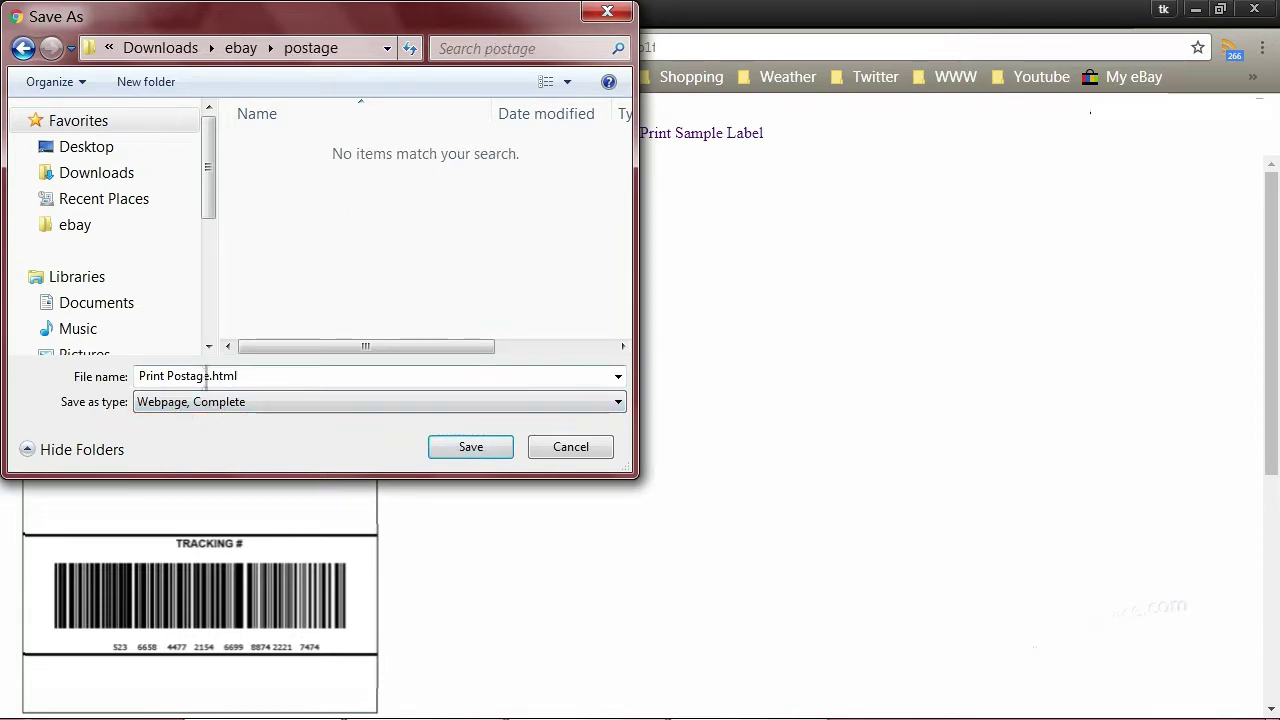
click(145, 376)
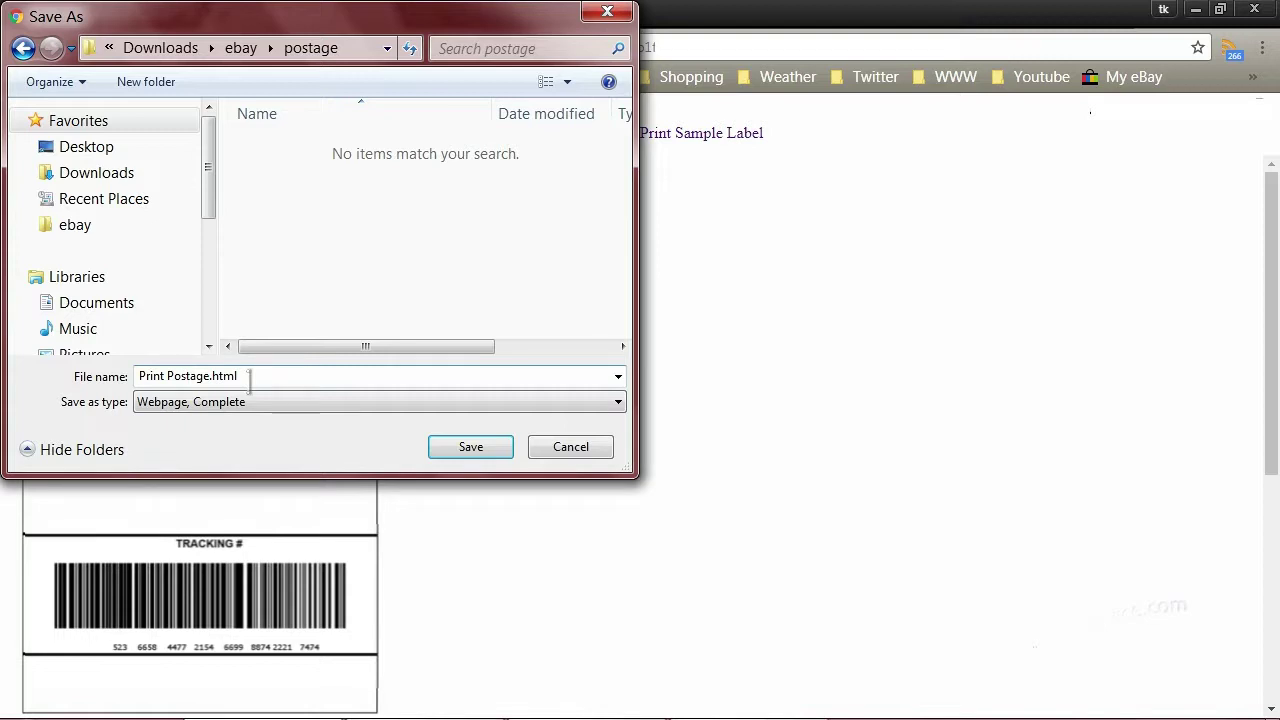
click(445, 451)
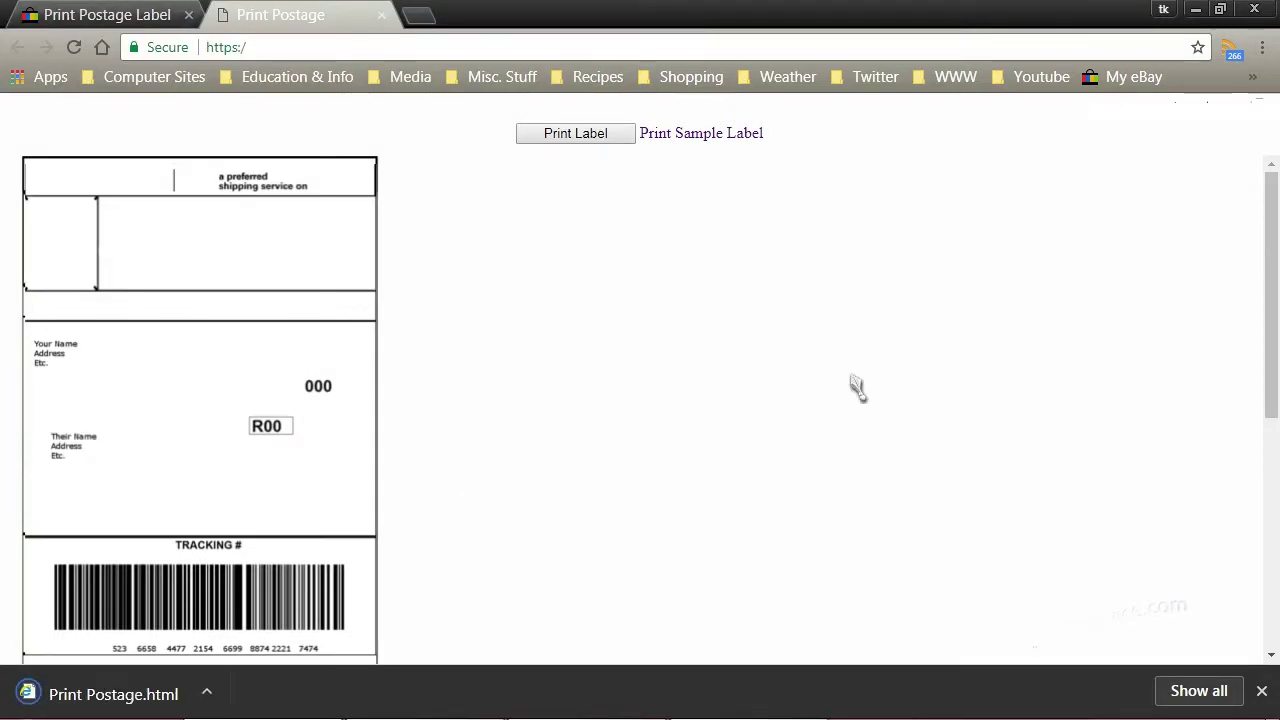
- Open File Explorer and go to ebay > postage > Print Postage_files
click(1197, 10)
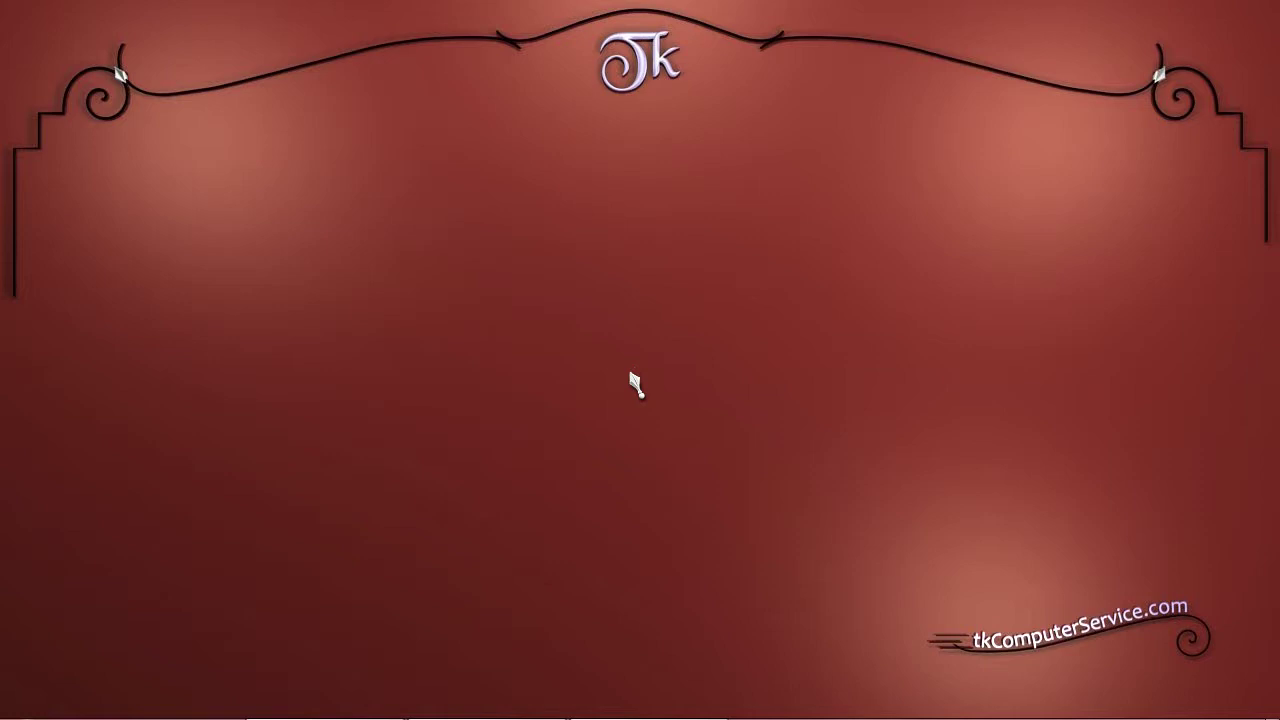
mouse_move(180, 705)
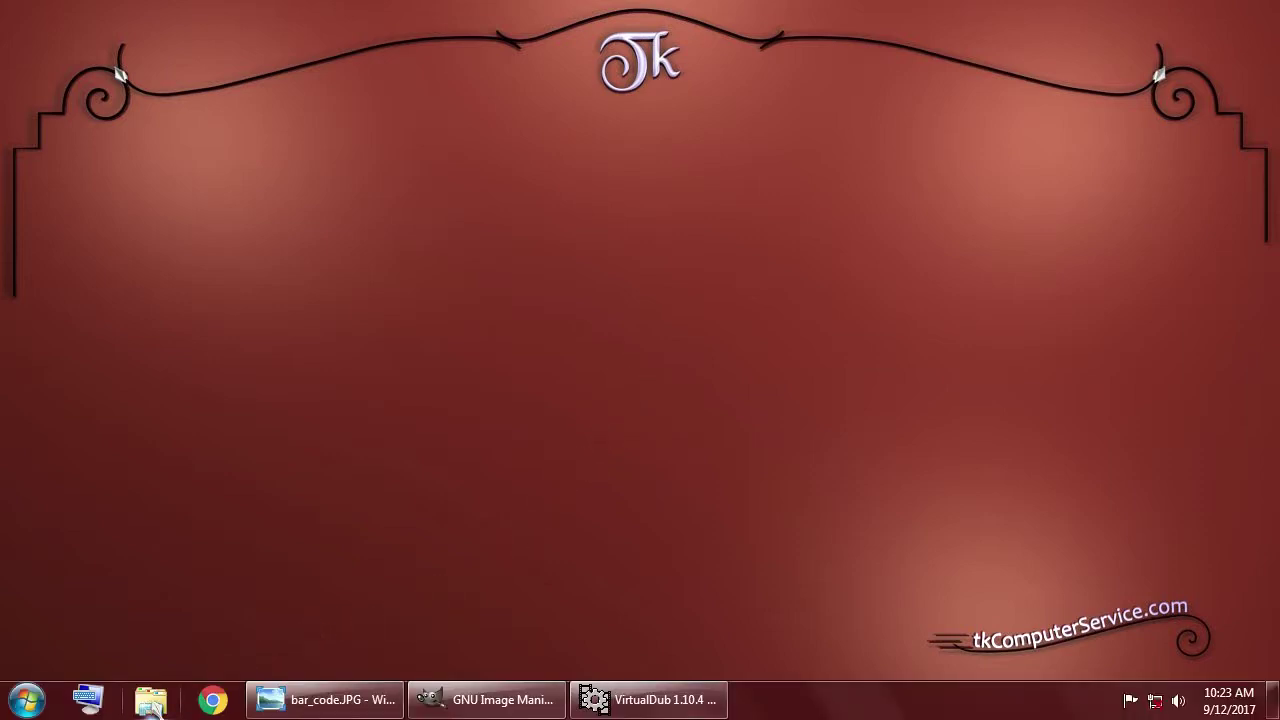
click(151, 702)
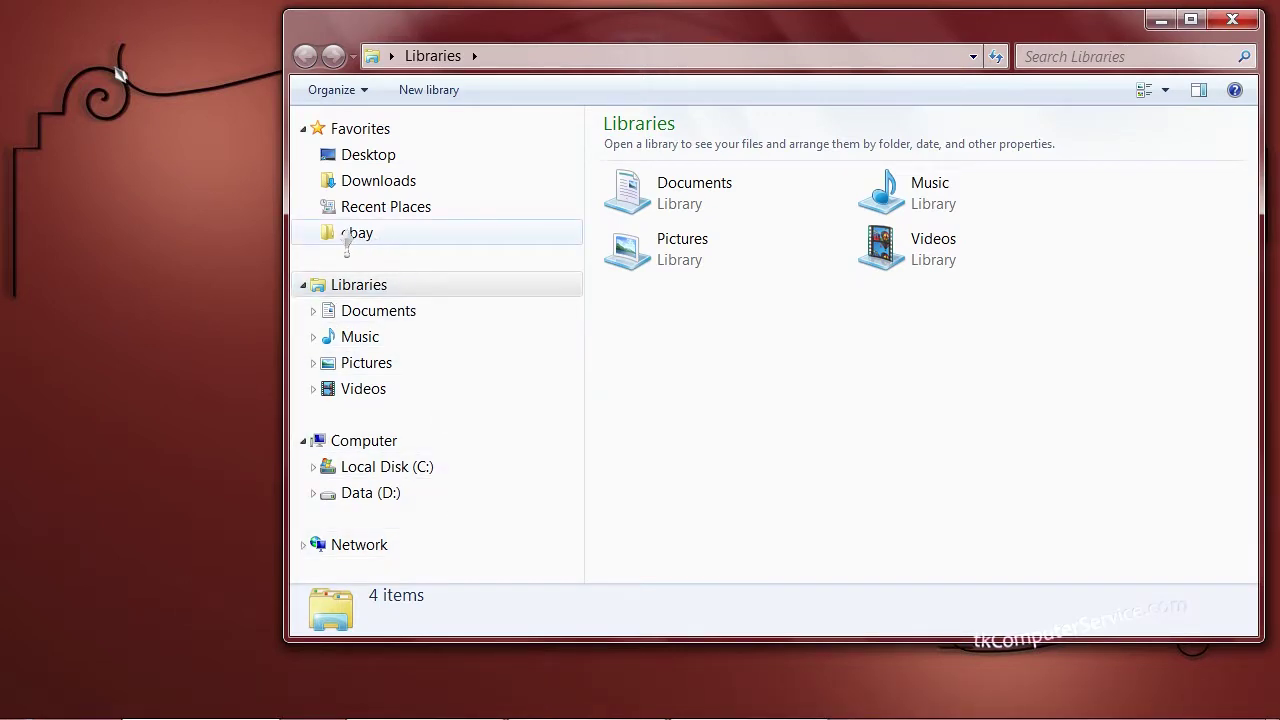
click(395, 240)
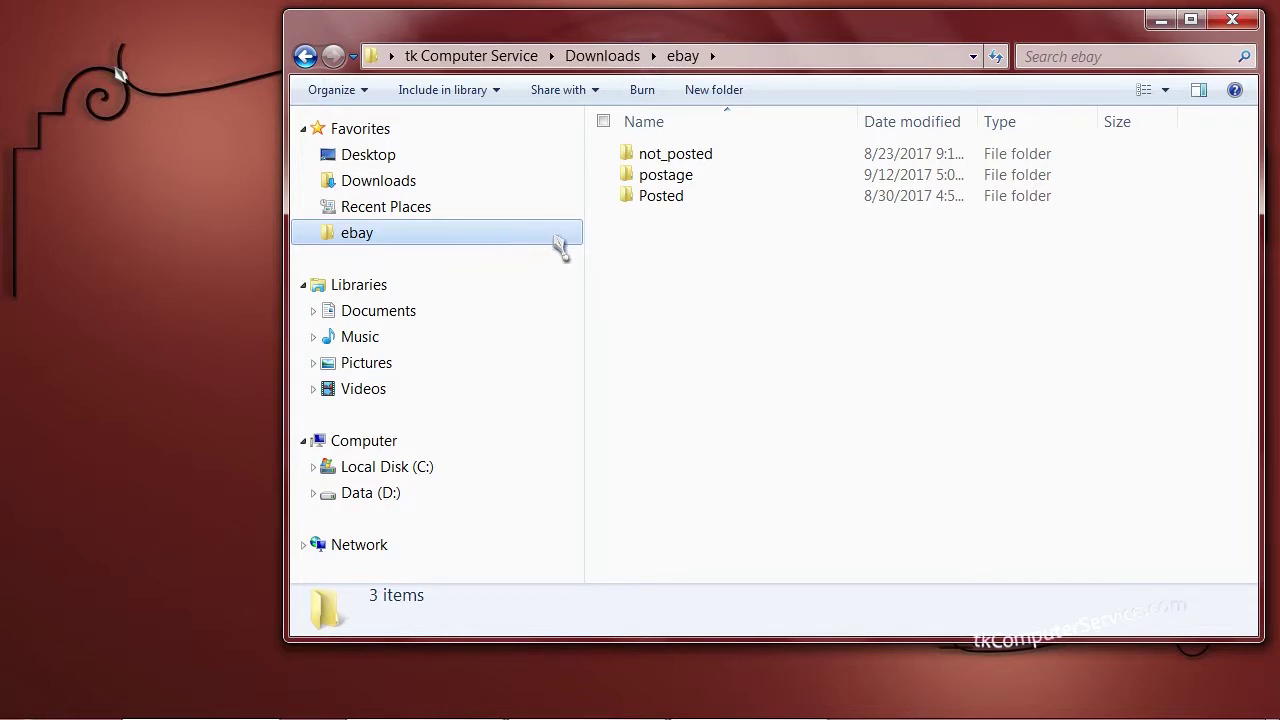
double_click(712, 180)
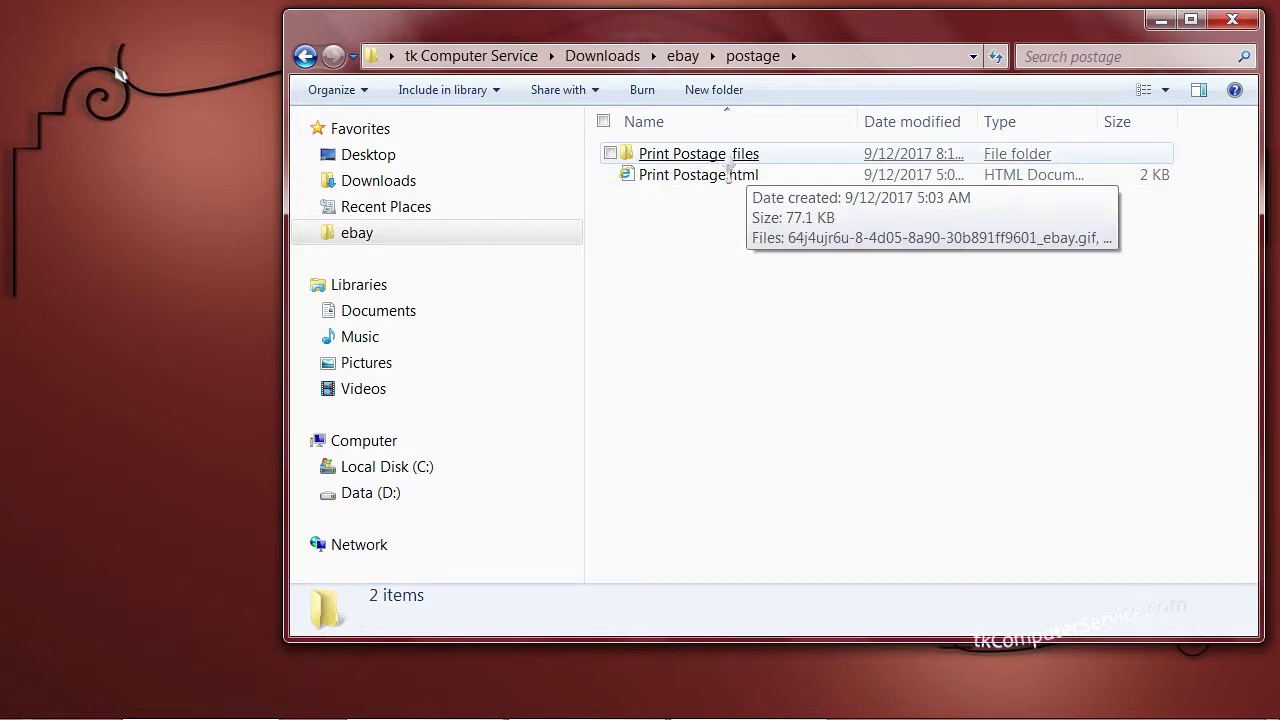
double_click(728, 160)
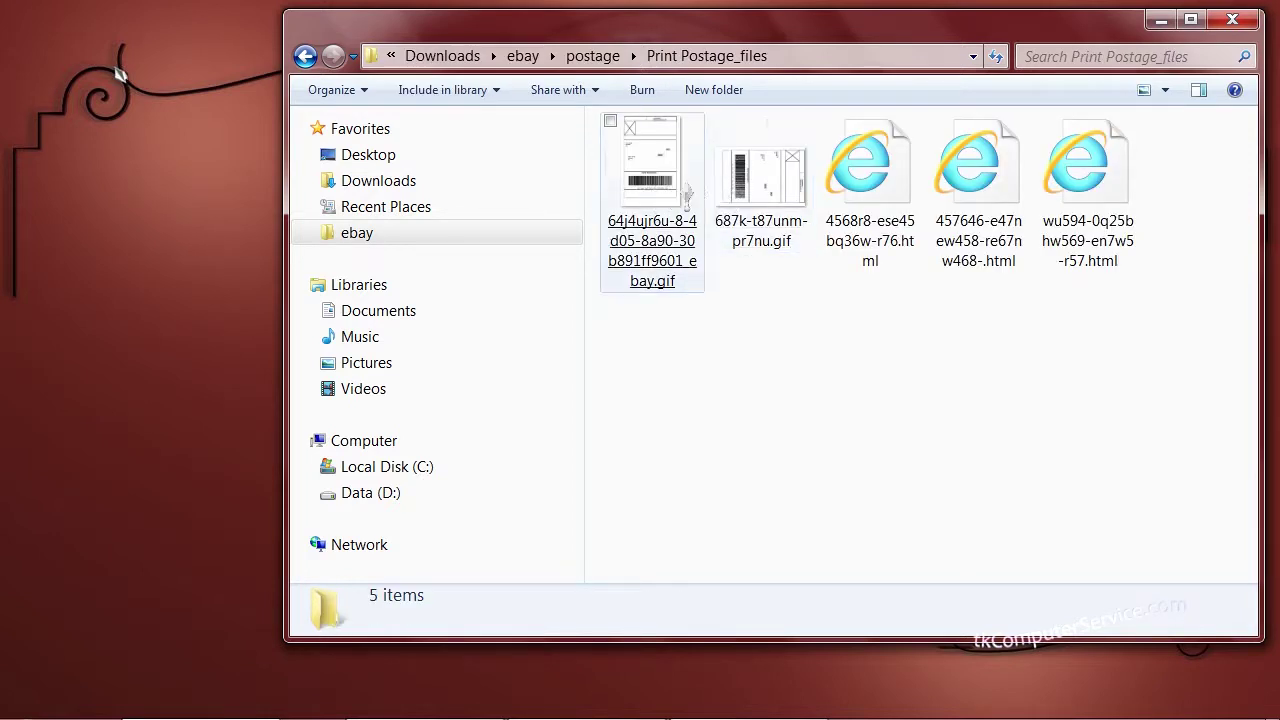
- Open the label GIF, 64j4ujr6u-…_ebay.gif, in GIMP with Edit with GIMP
mouse_move(743, 194)
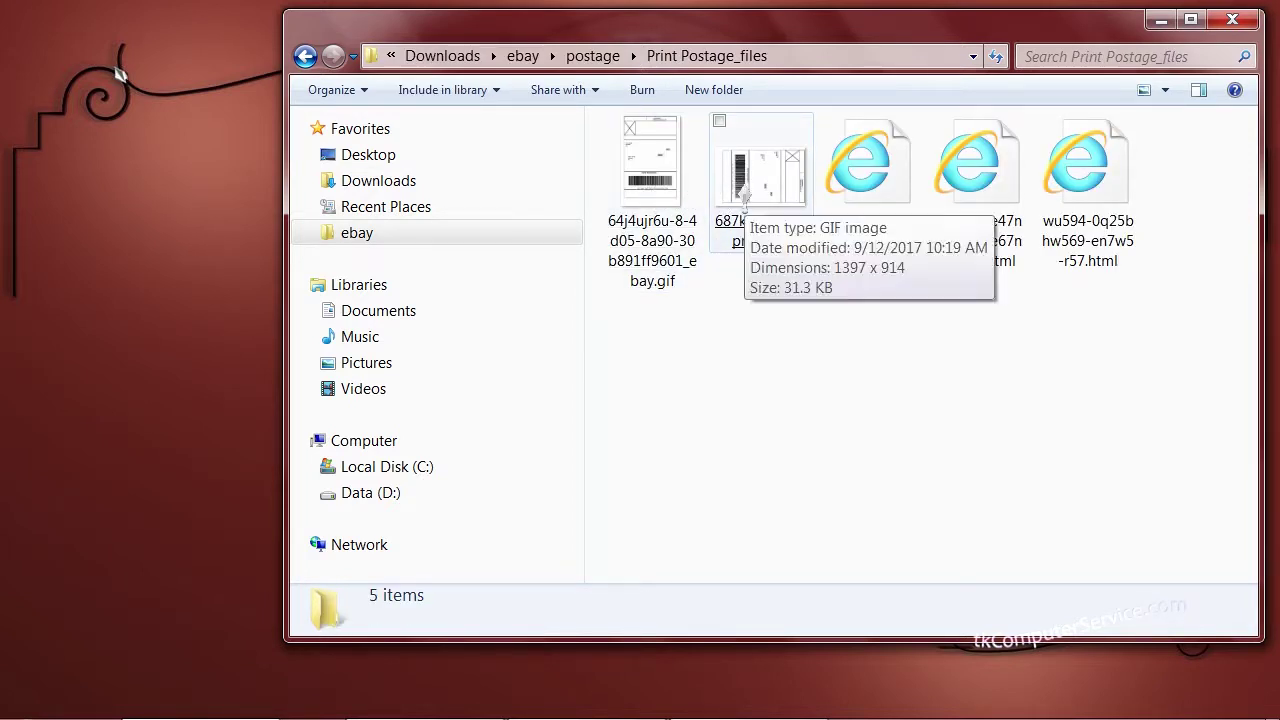
right_click(660, 188)
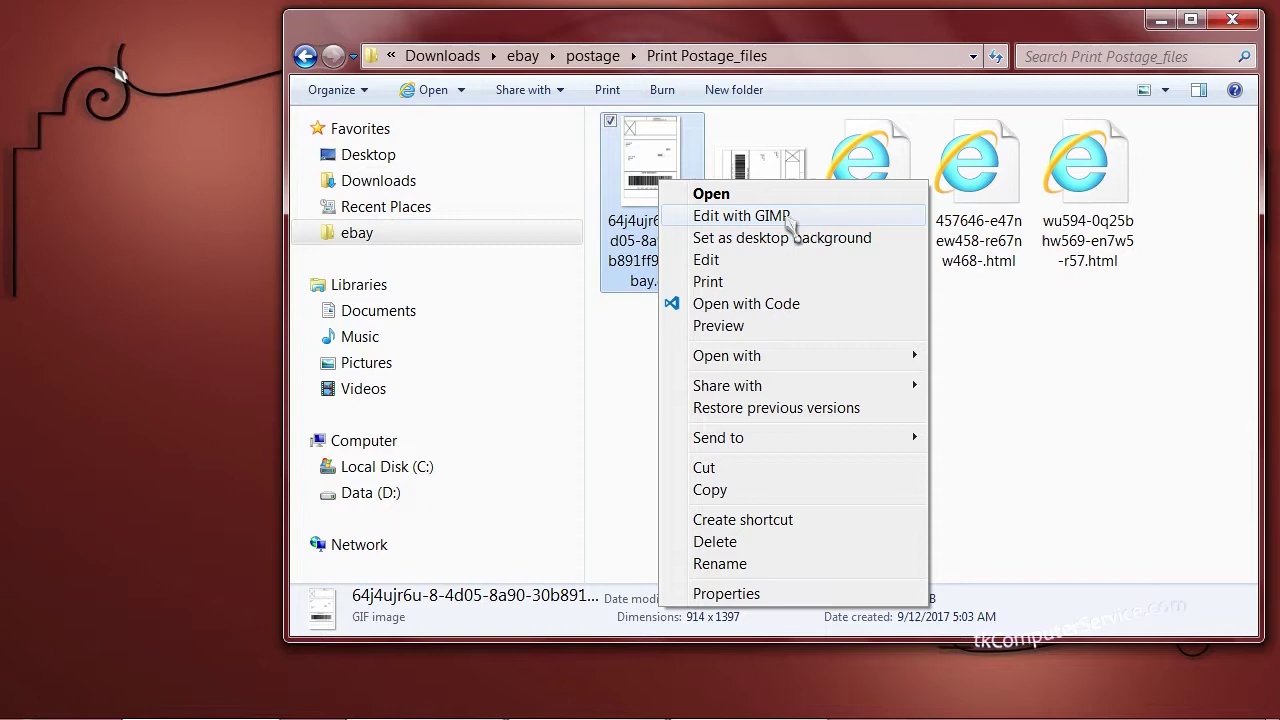
click(825, 218)
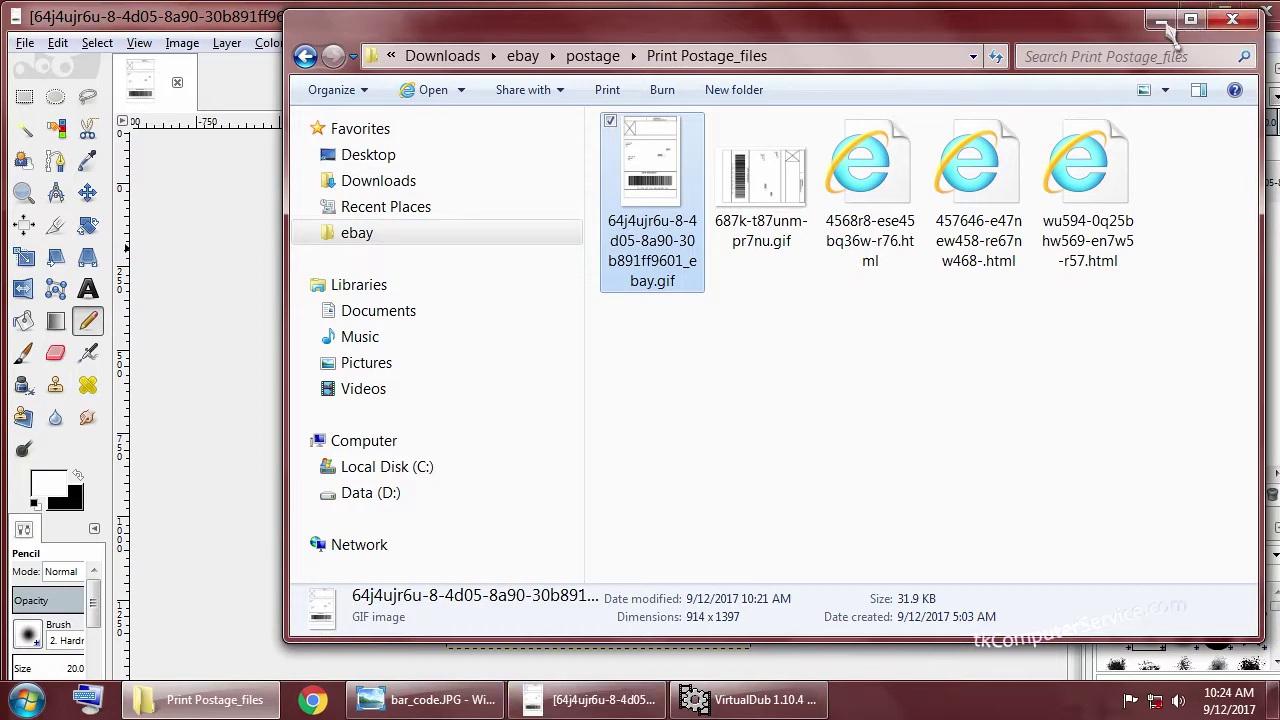
- Select the label's white background by colour, then invert it to cover the black markings
click(1160, 21)
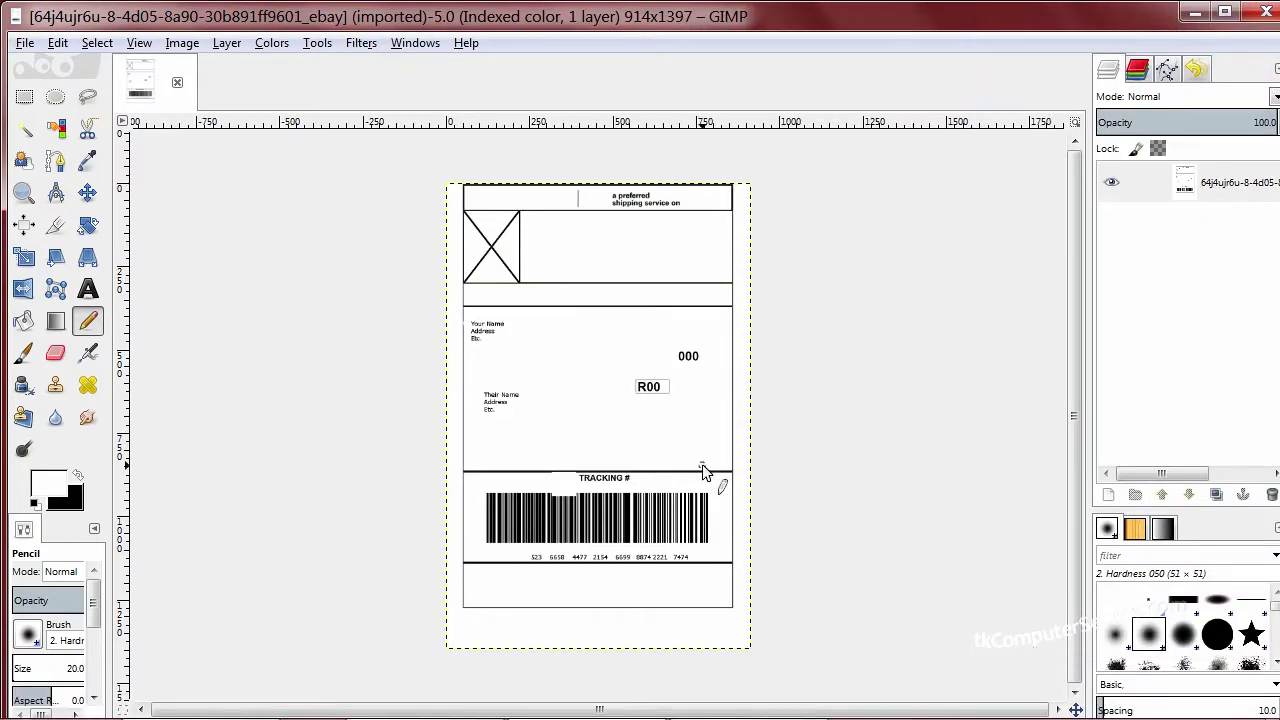
click(99, 44)
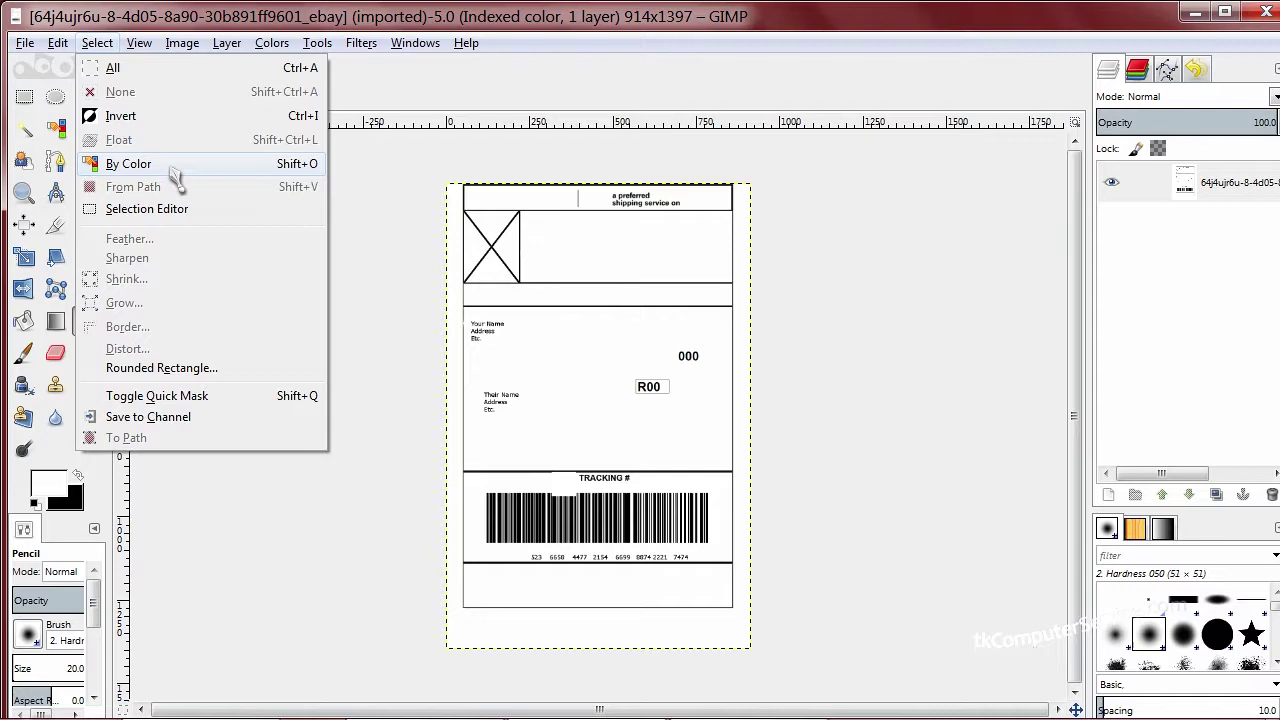
click(140, 164)
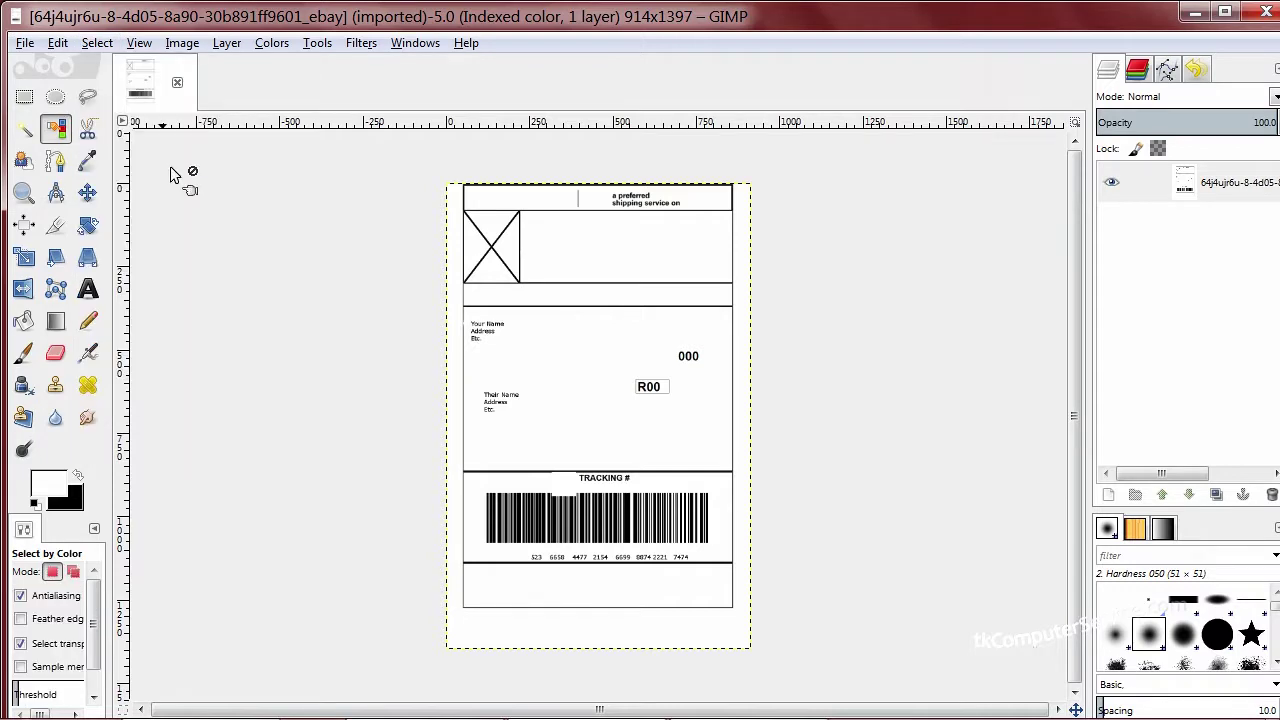
click(585, 360)
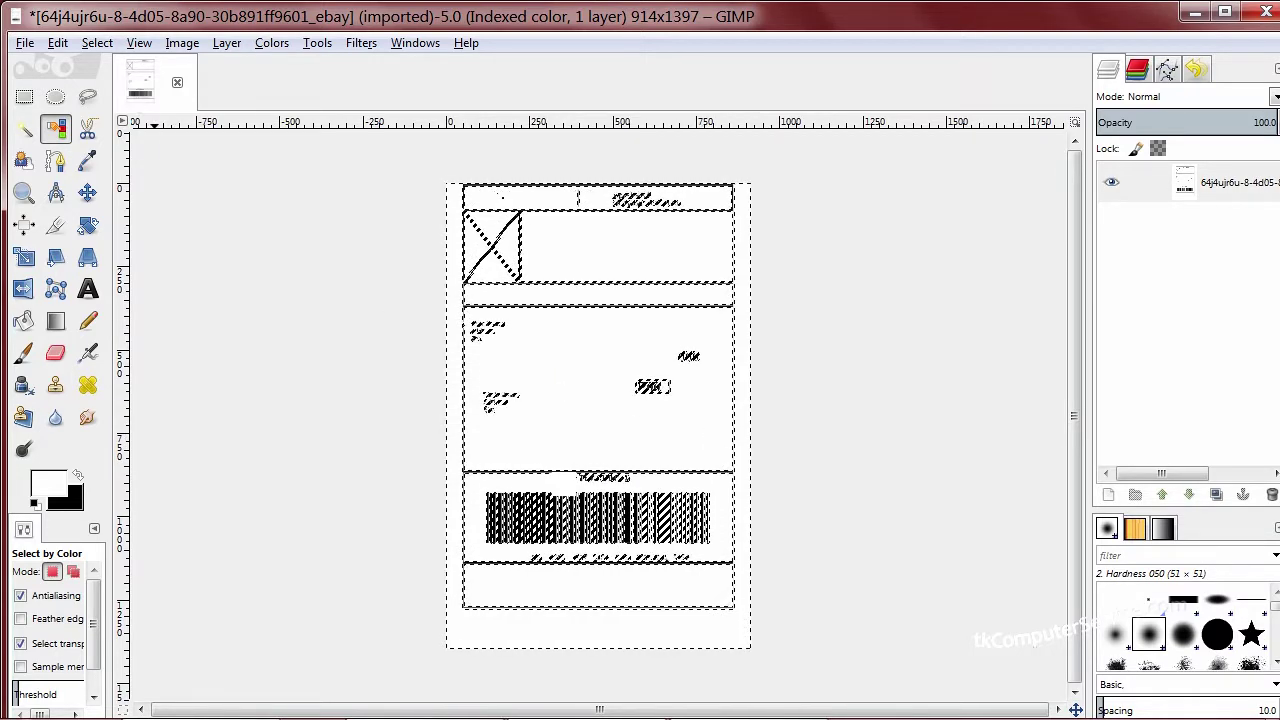
click(97, 43)
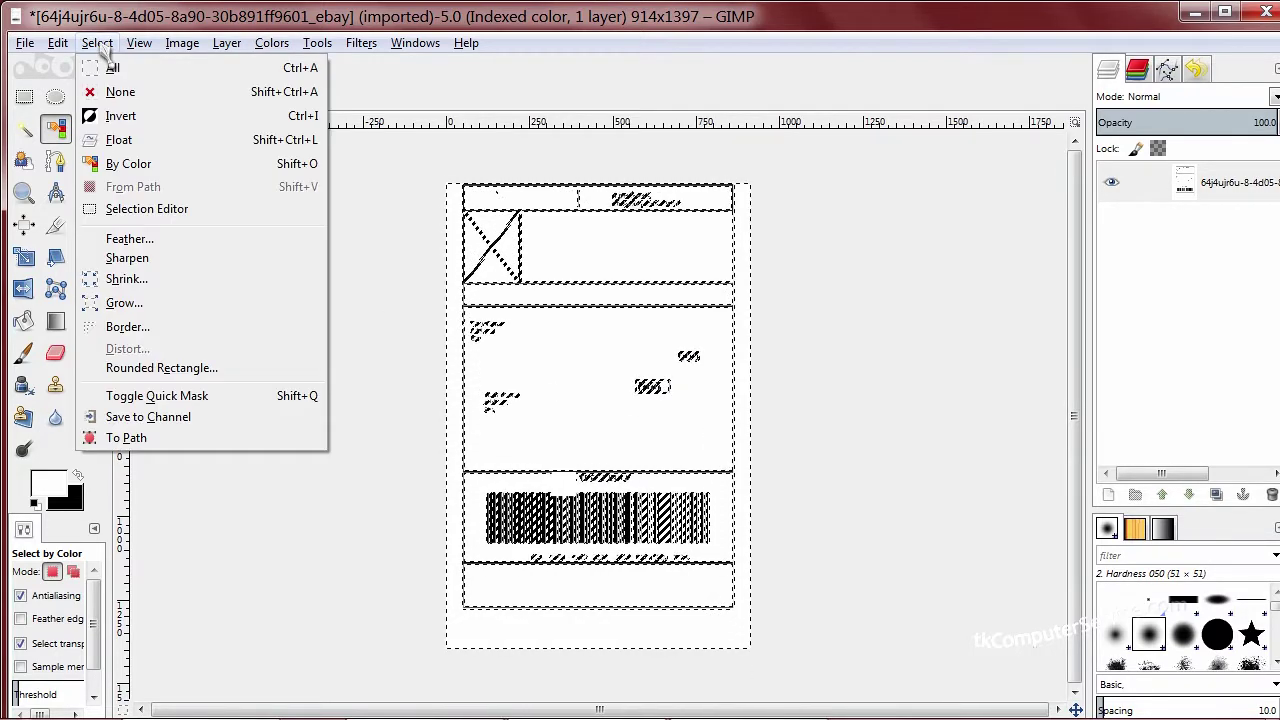
click(119, 124)
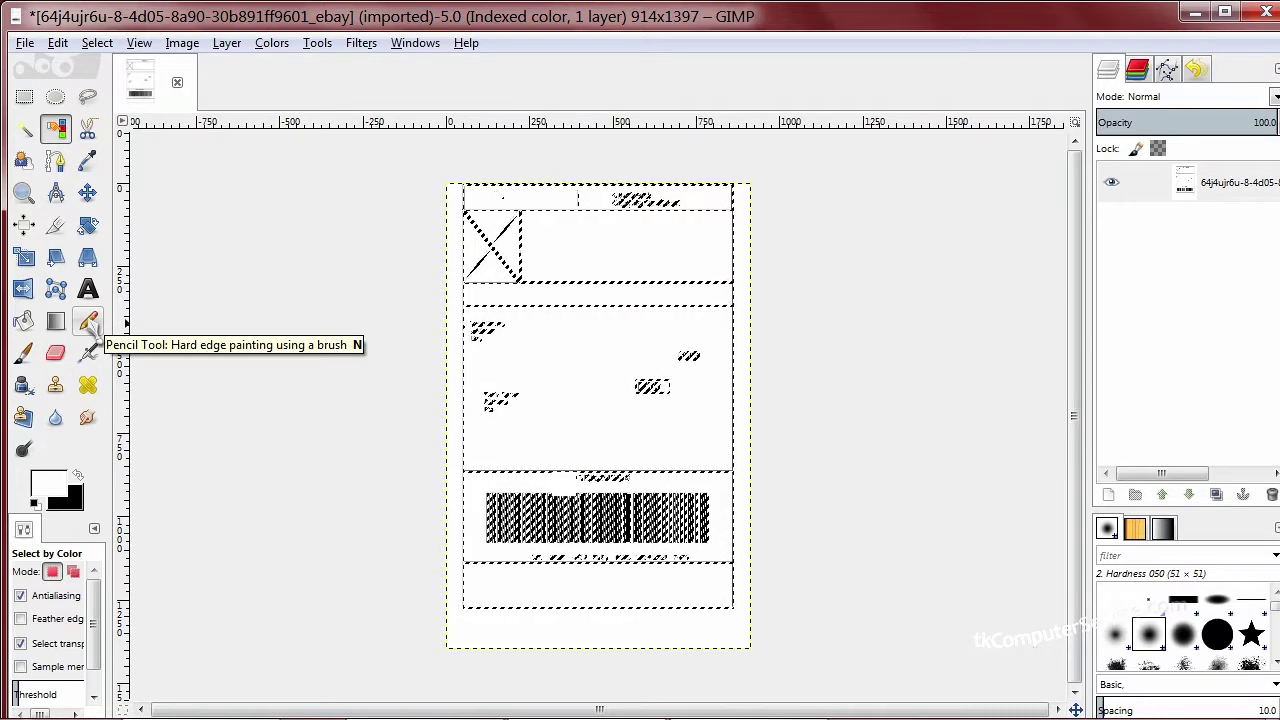
- Switch to the Pencil tool and enlarge its size to about 467
click(88, 322)
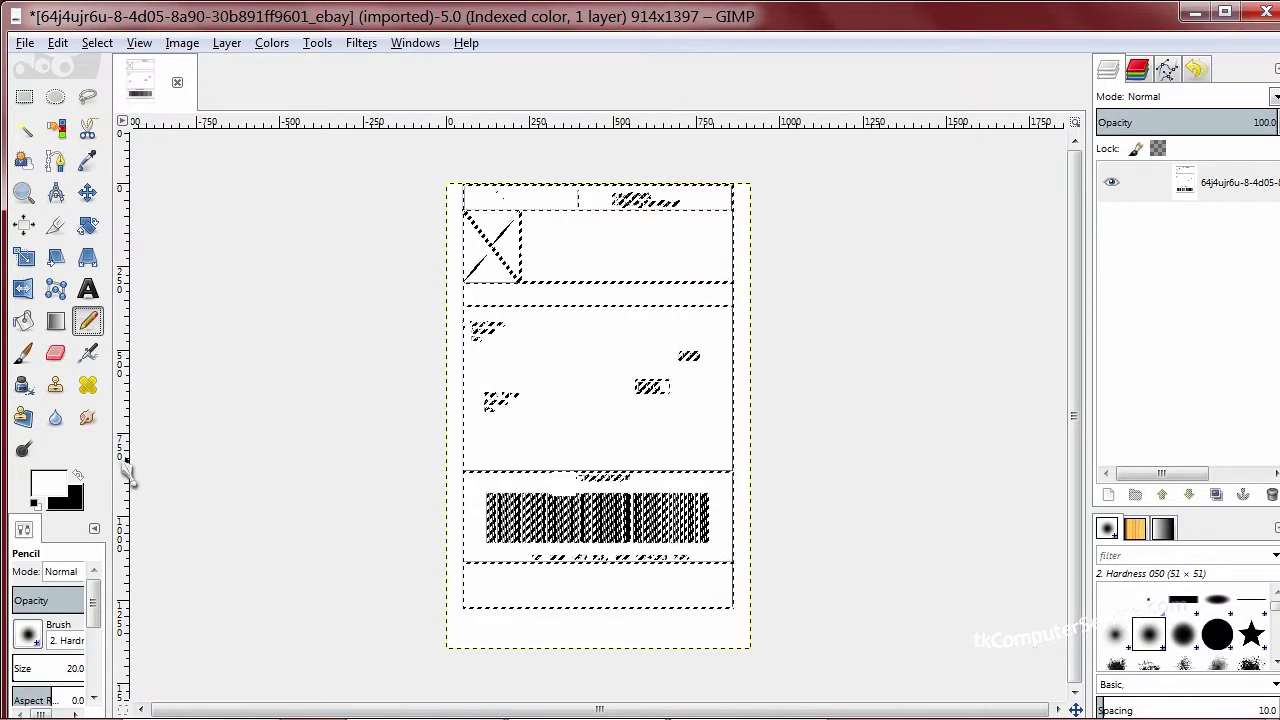
drag(107, 464, 215, 462)
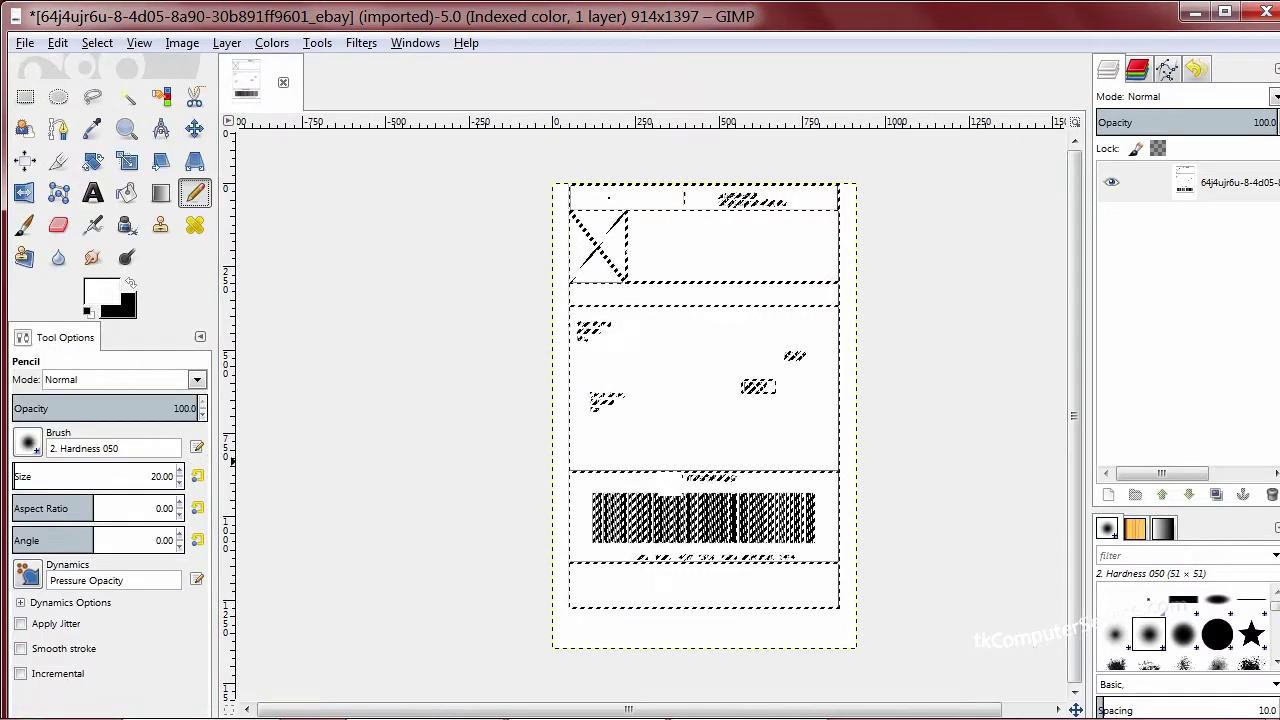
drag(57, 476, 349, 469)
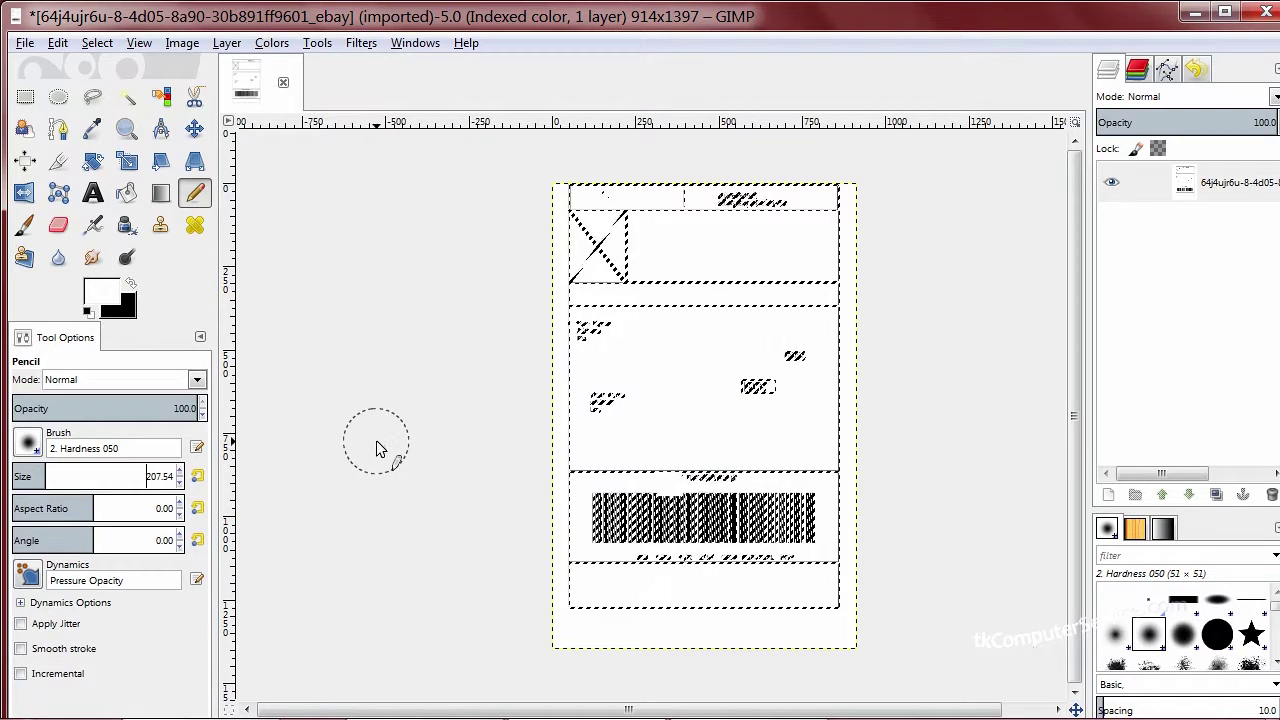
click(88, 481)
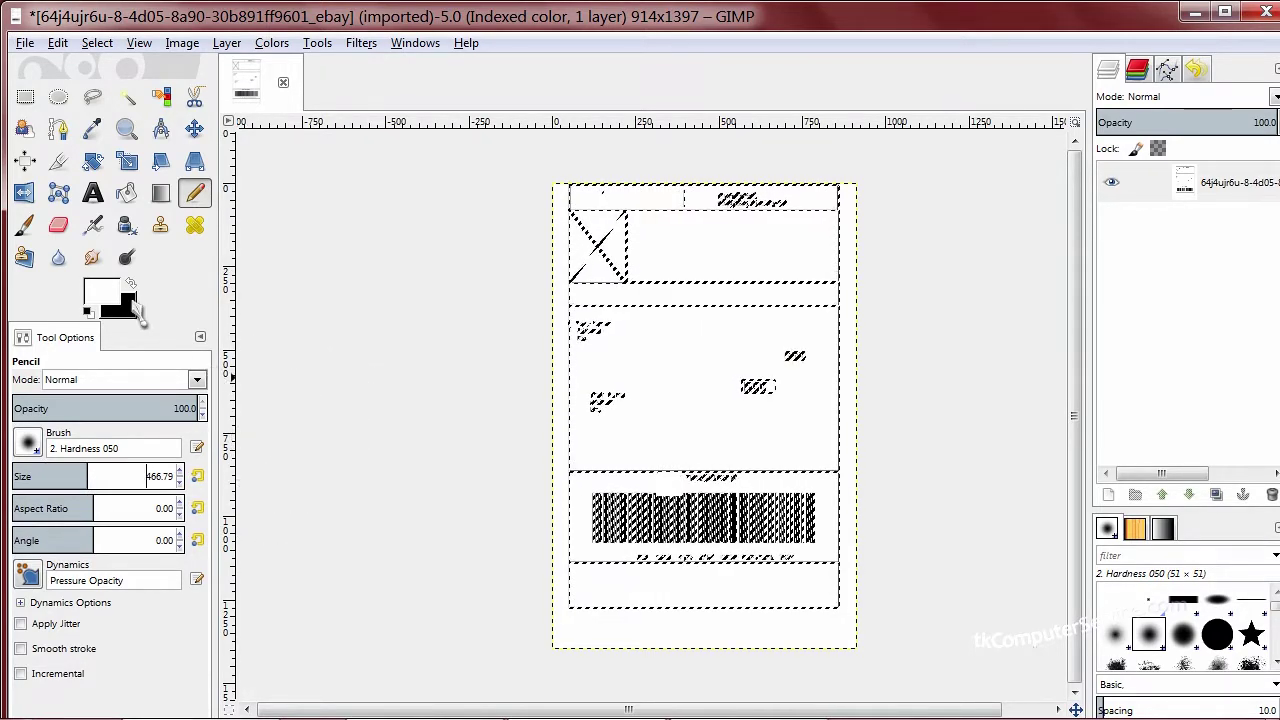
- Set the foreground colour to purple 4e1ee8 and paint over the selected label lines
click(104, 296)
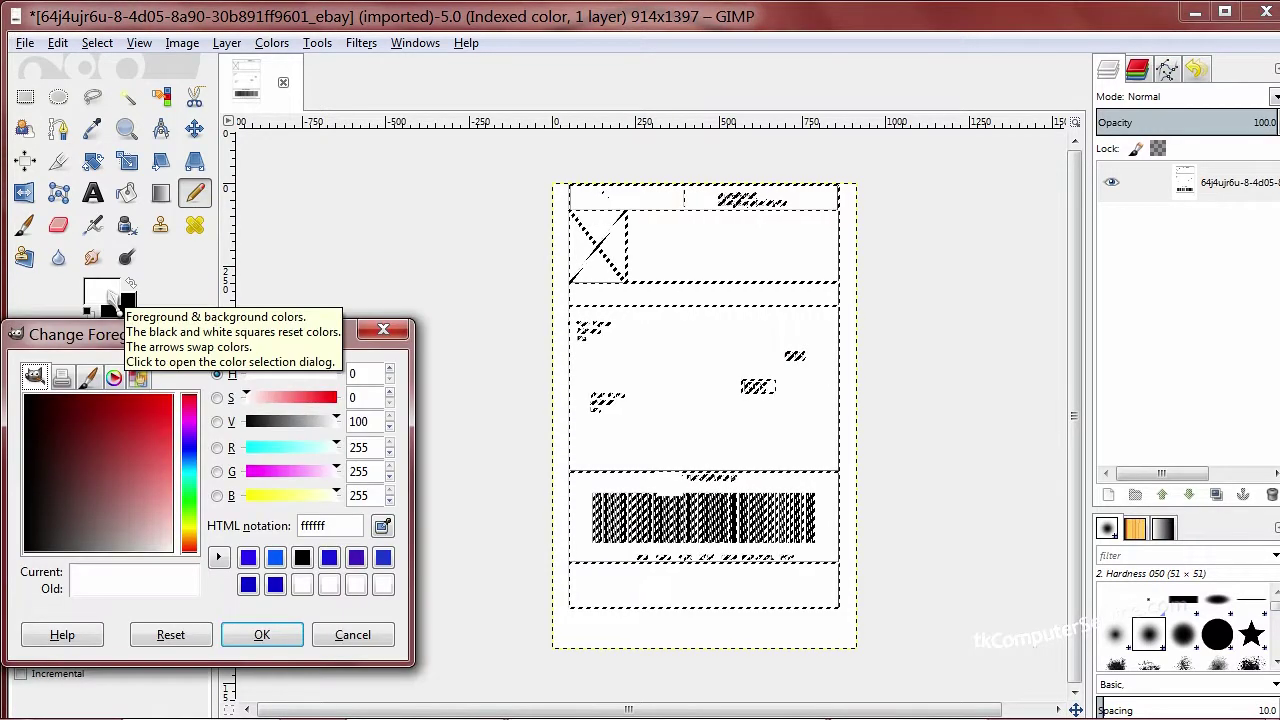
click(192, 451)
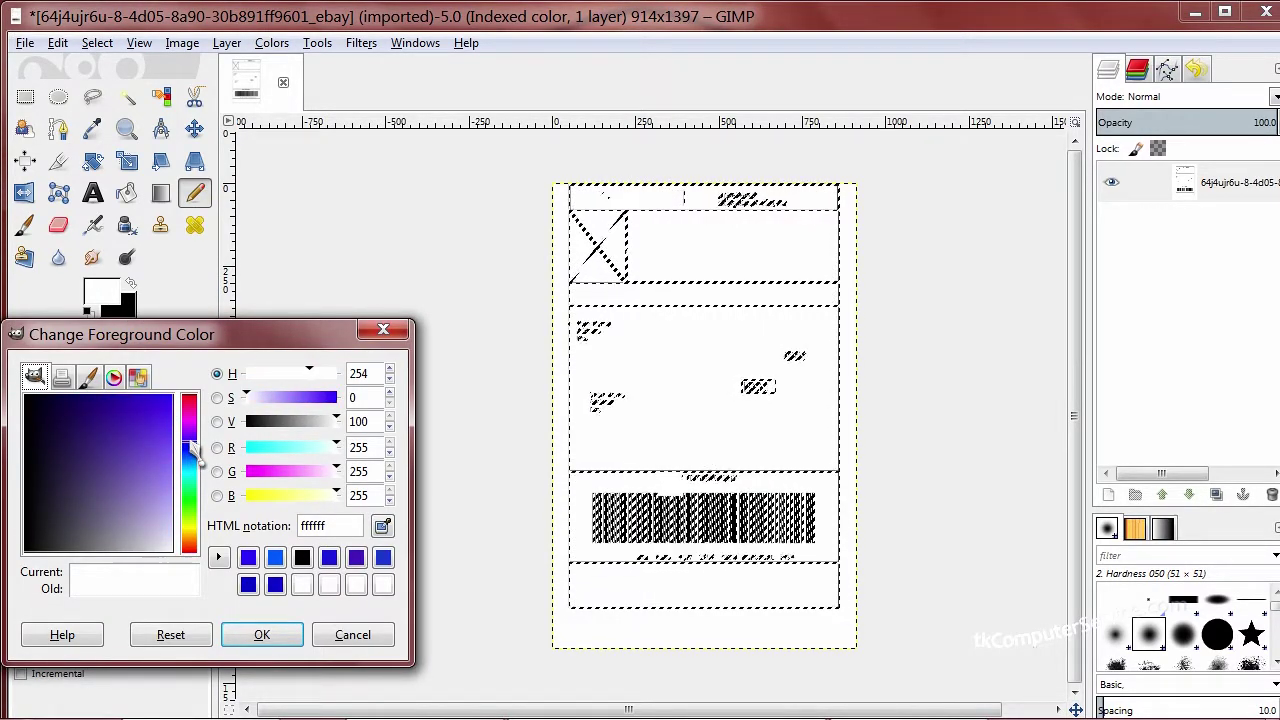
click(166, 425)
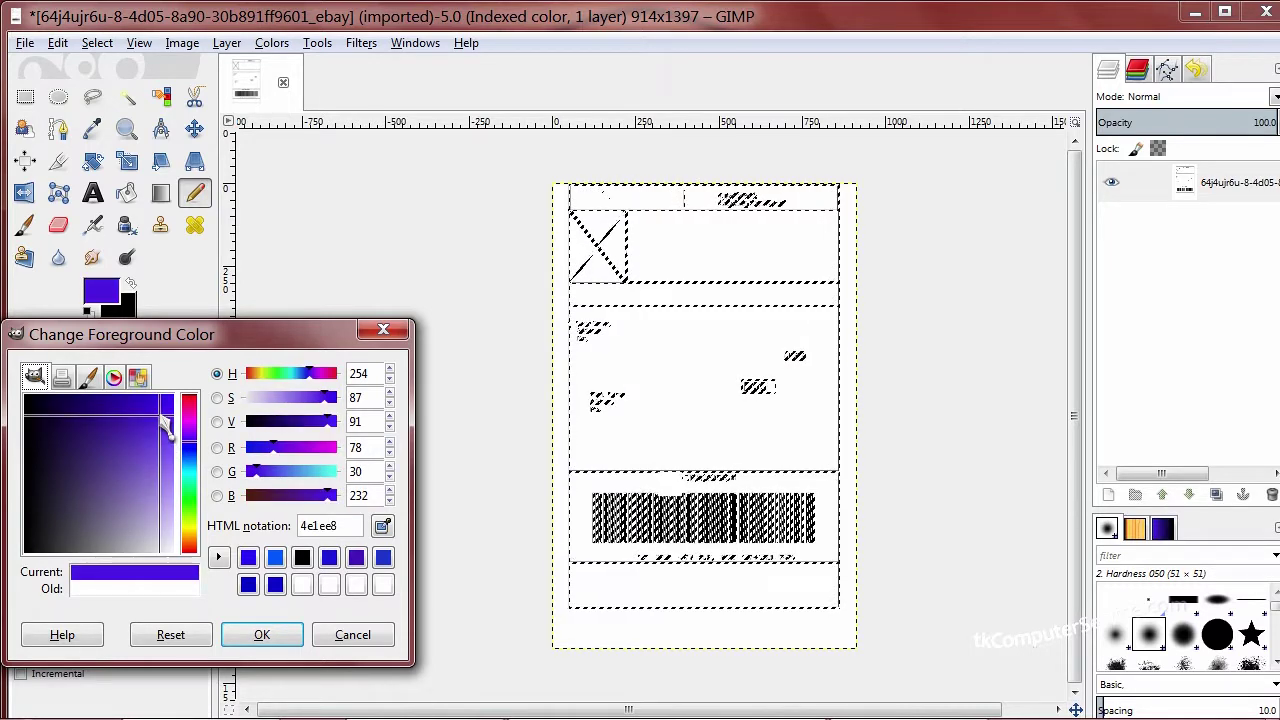
click(262, 634)
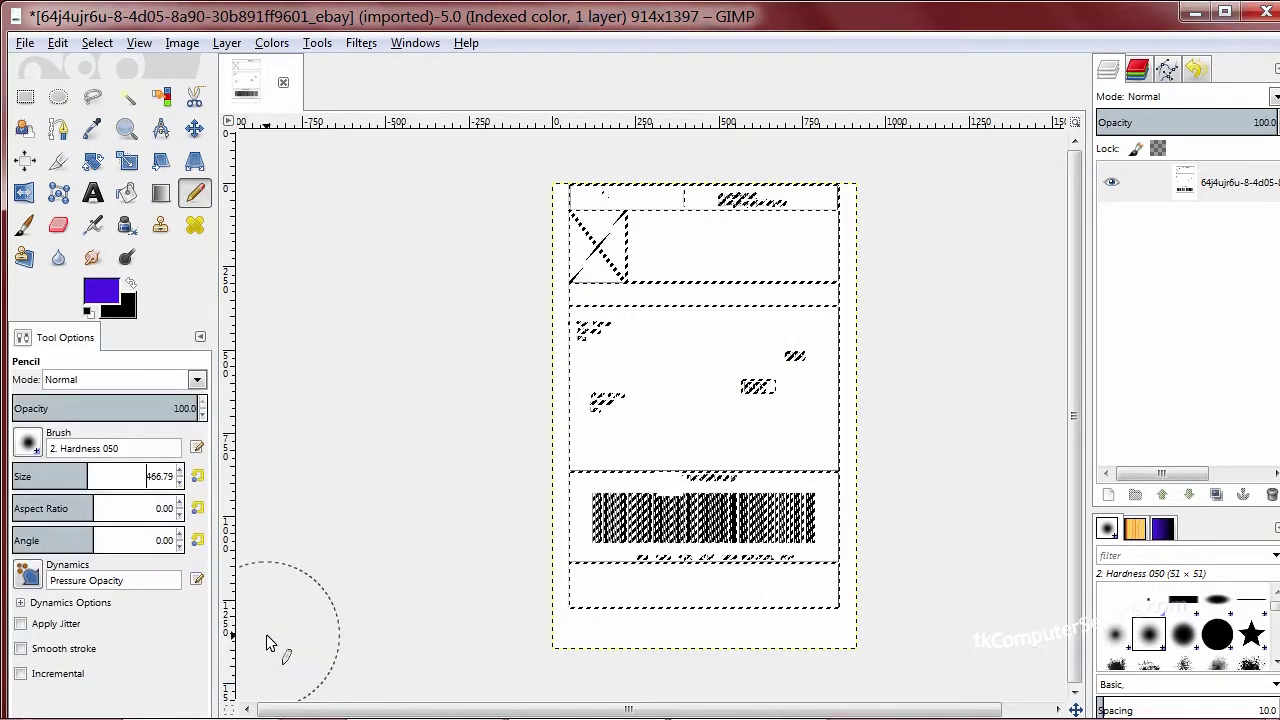
click(600, 628)
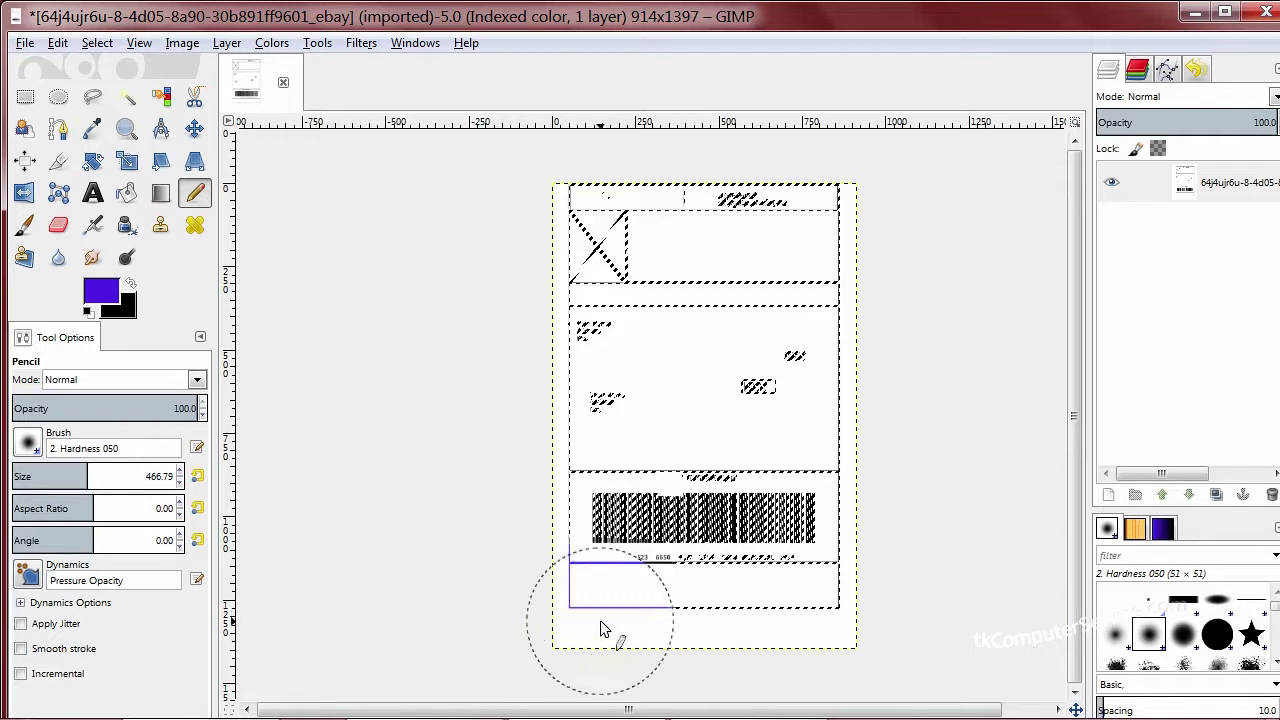
drag(810, 632, 860, 224)
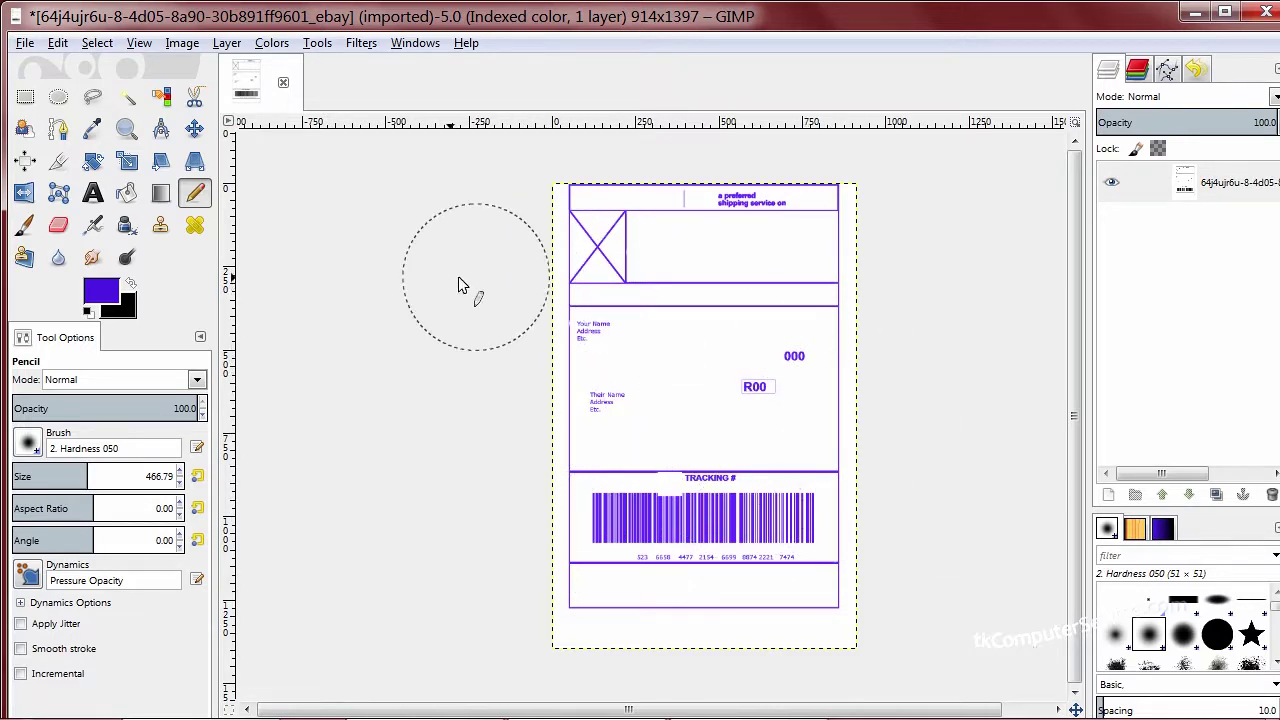
- Clear the selection, zoom in to check the purple barcode, then fit the label to the window
click(100, 43)
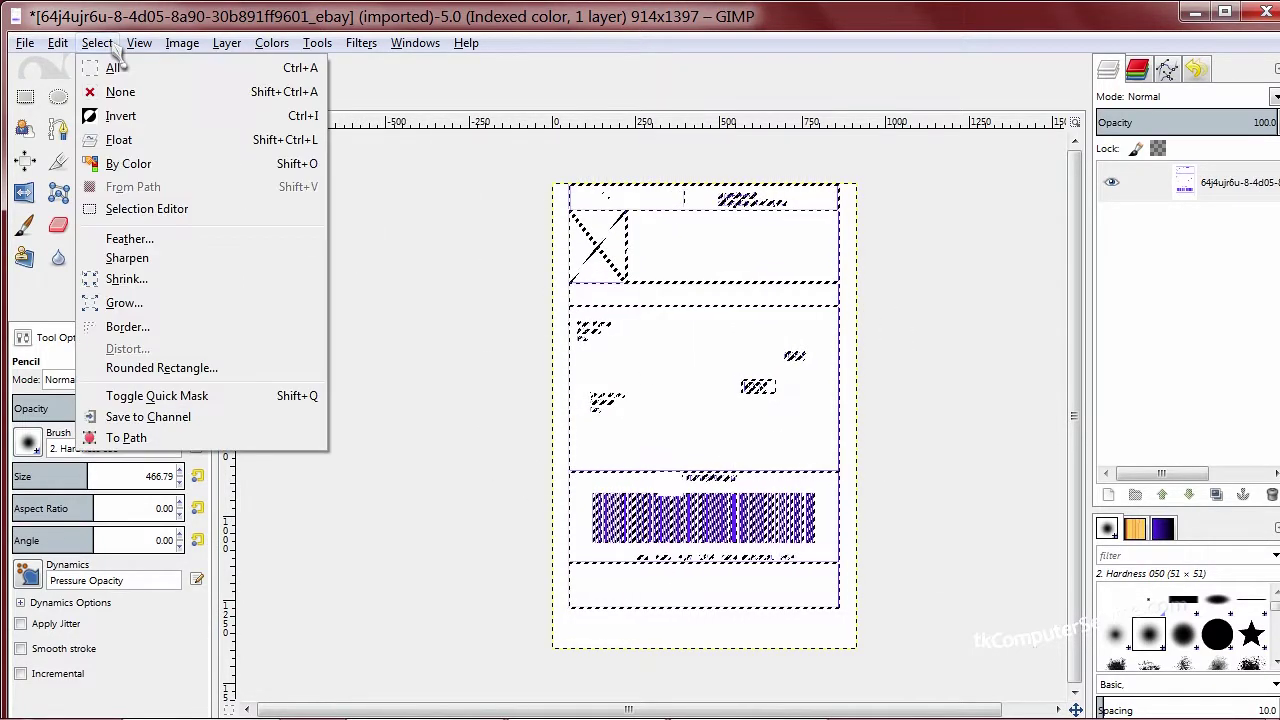
click(155, 95)
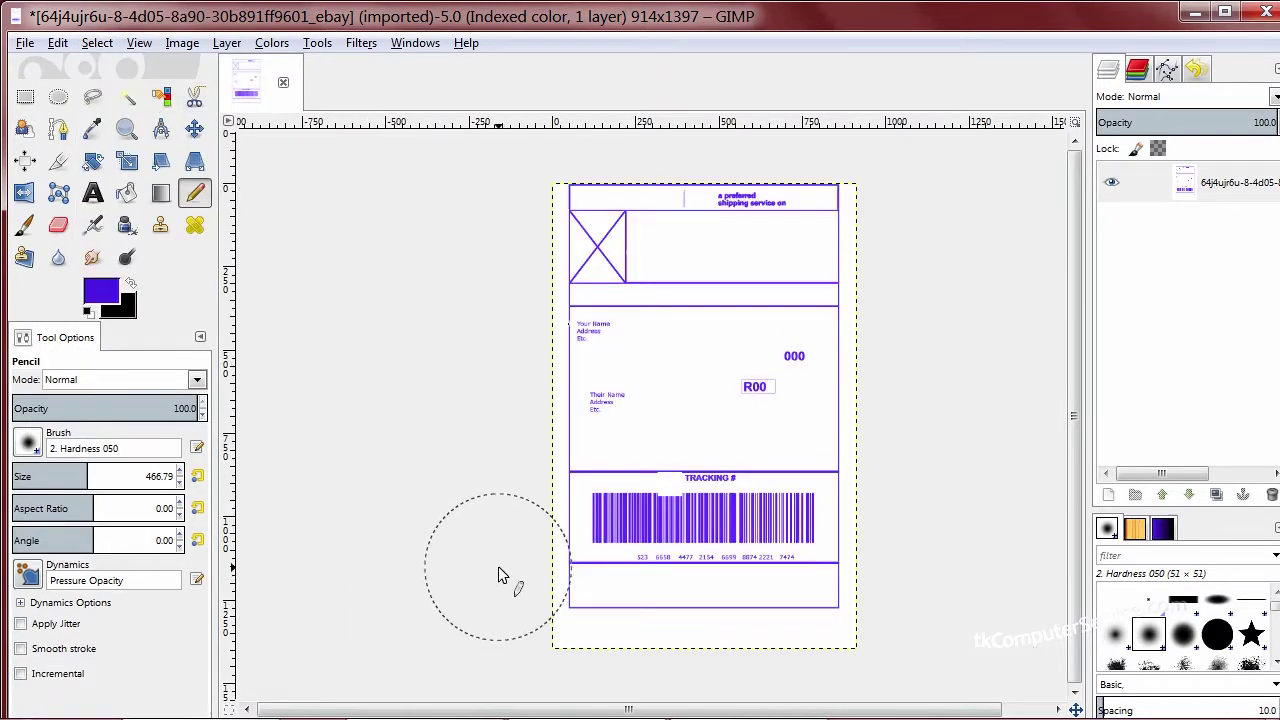
key(2)
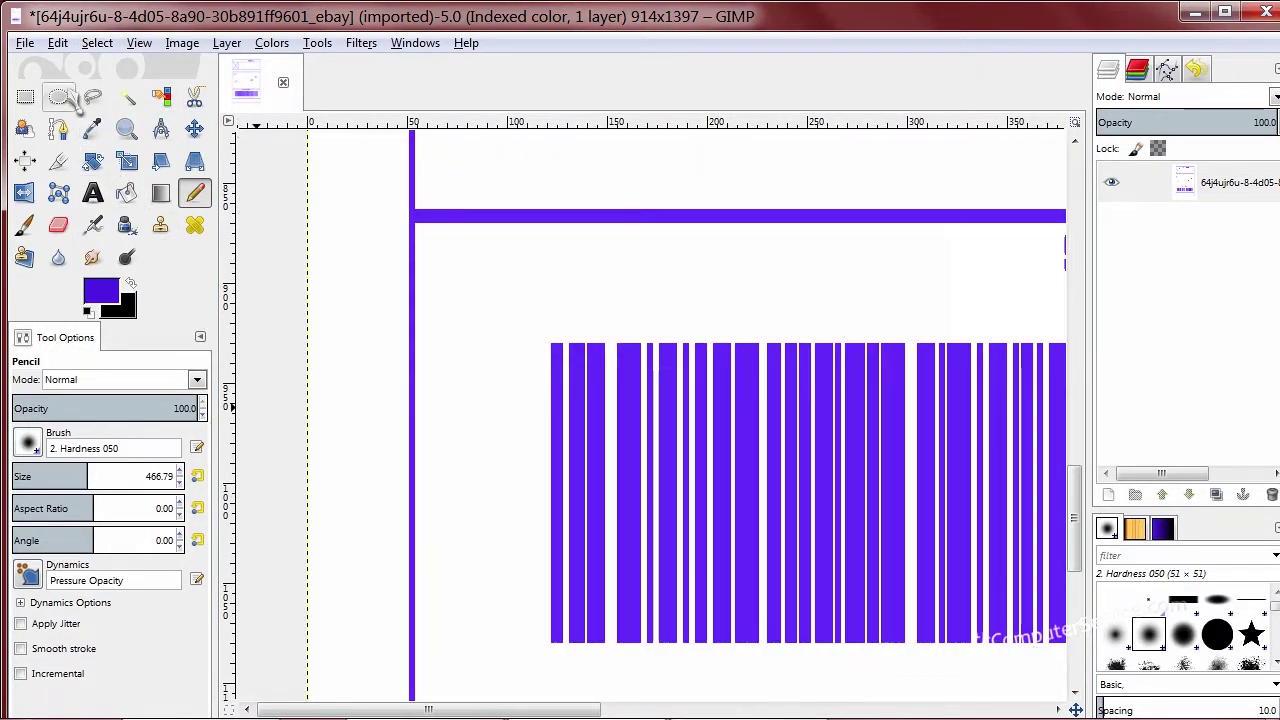
click(25, 96)
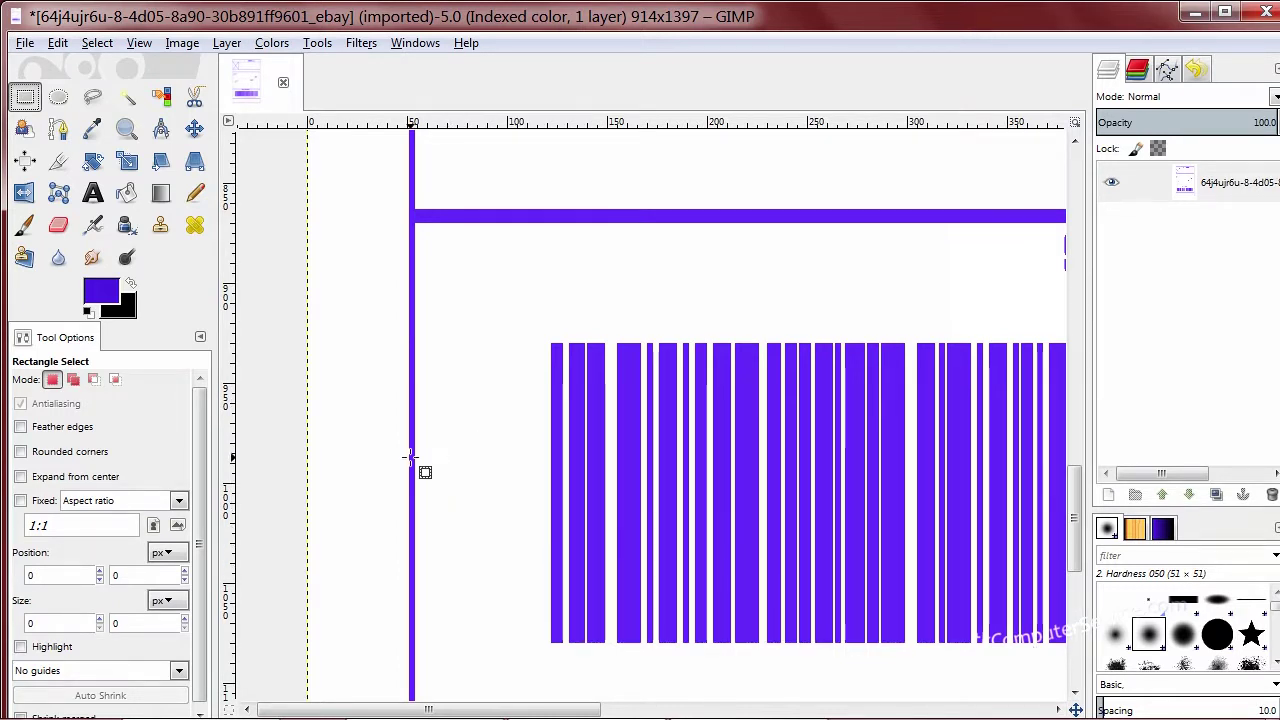
key(shift+ctrl+j)
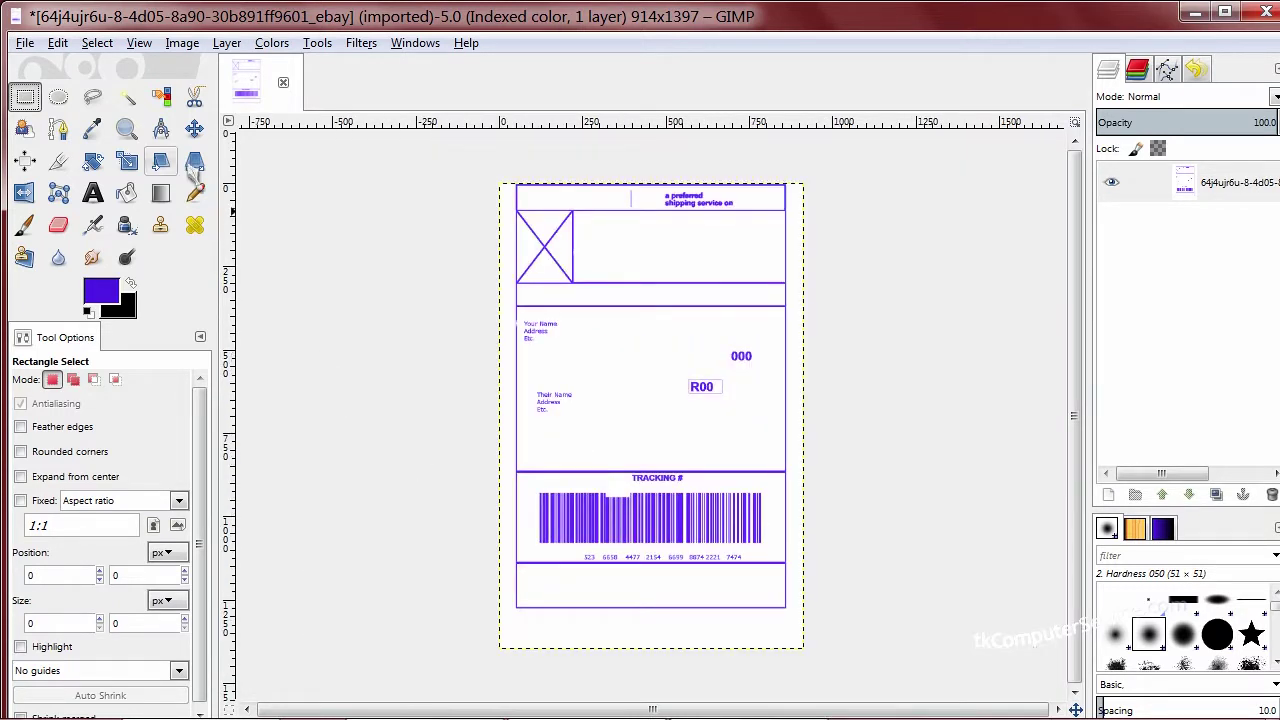
click(25, 43)
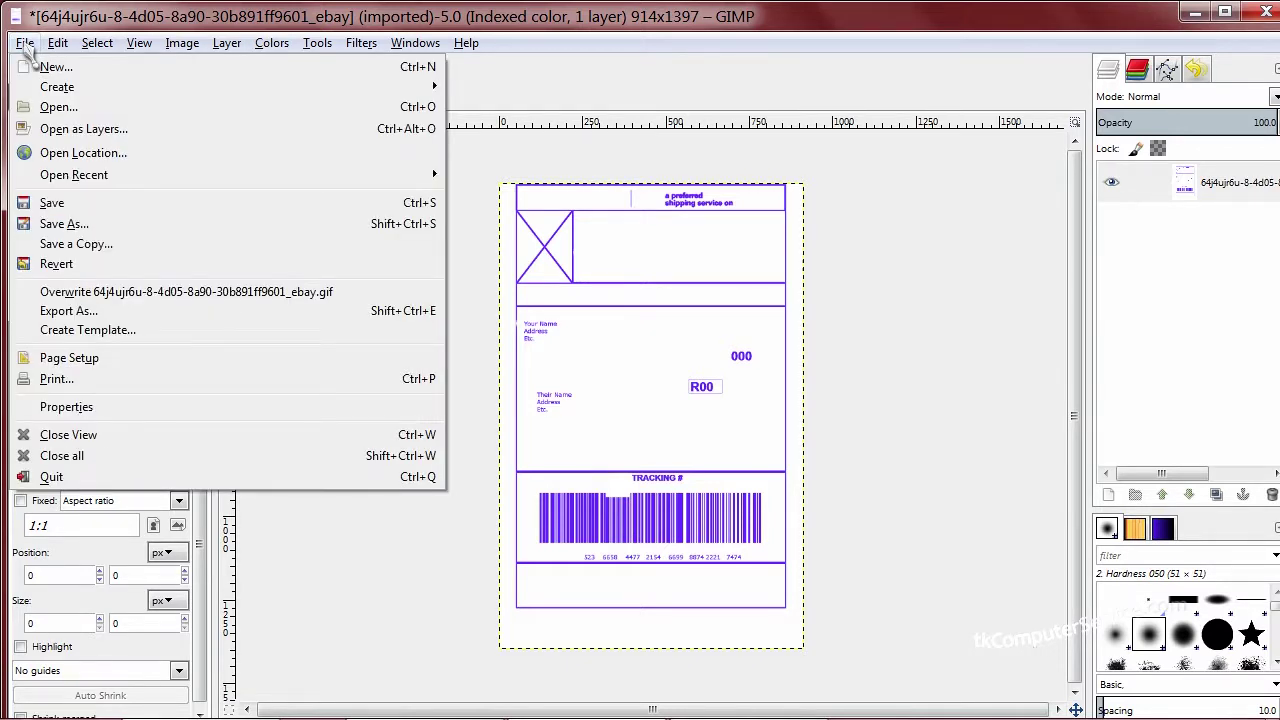
- Try a 3.5 in print width (3.500 × 5.350 in), then close the Print dialog unprinted
click(64, 380)
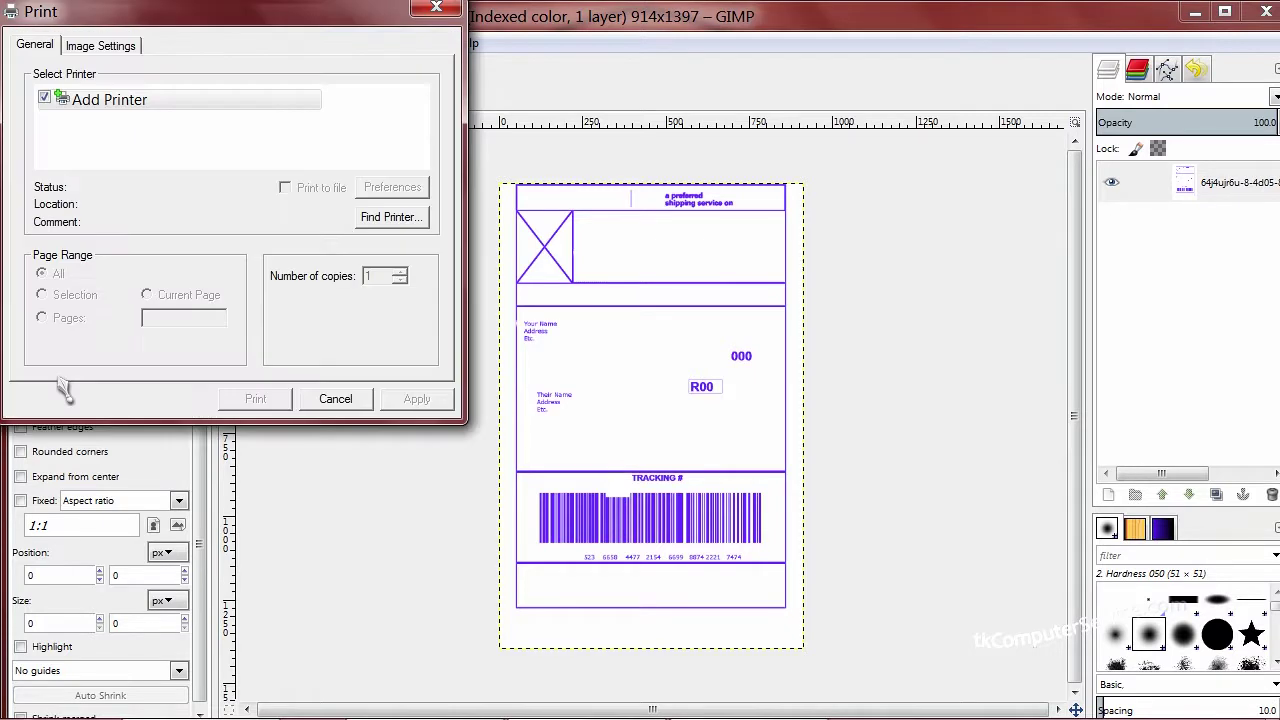
click(100, 46)
double_click(135, 100)
text(3.5)
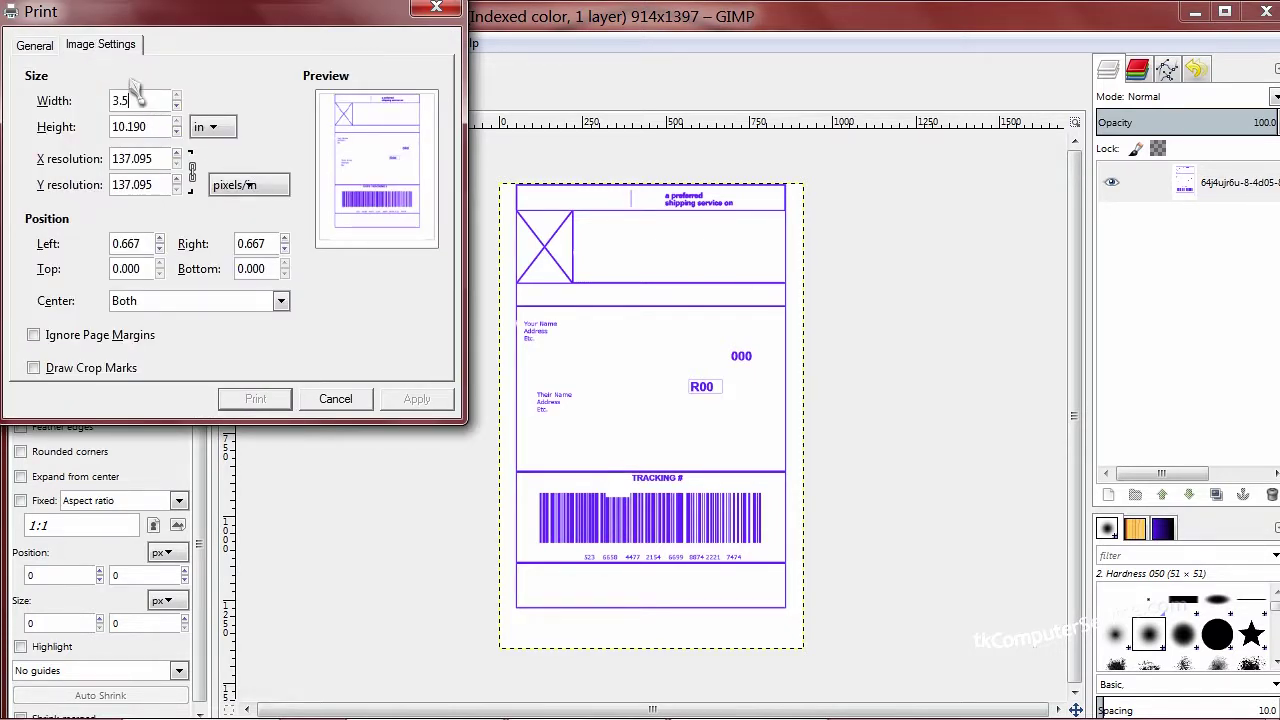
key(Return)
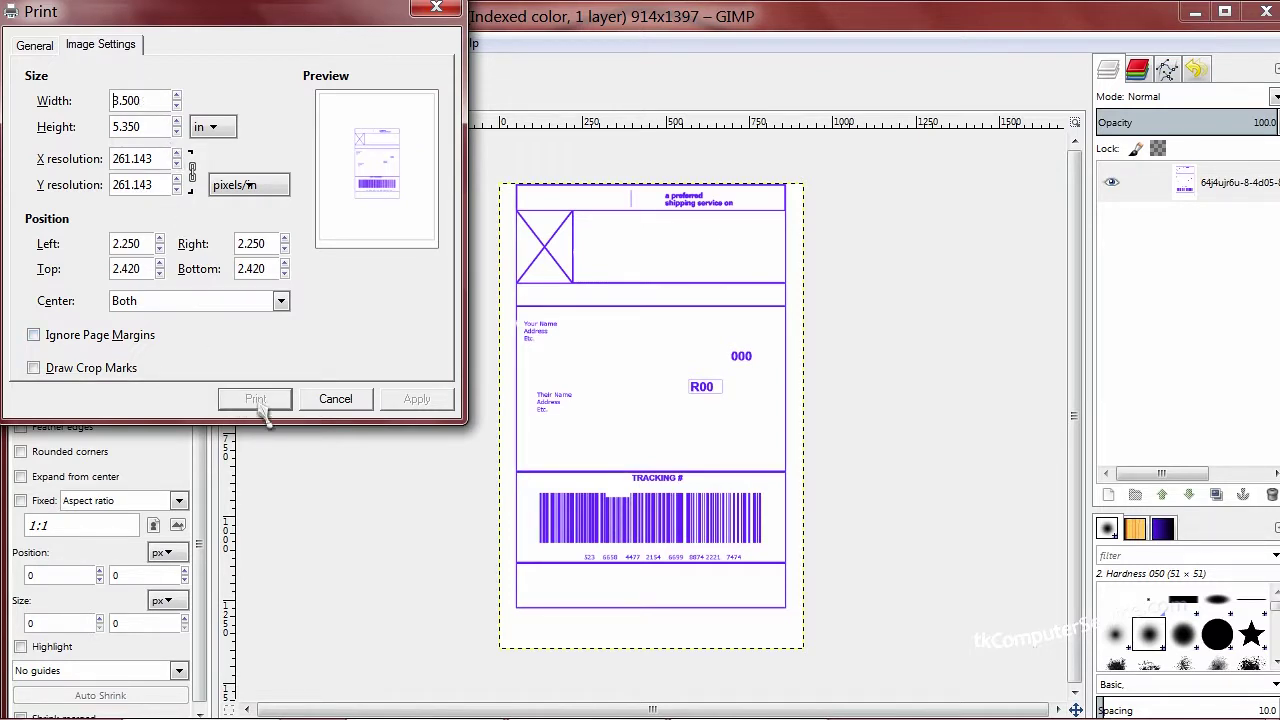
click(432, 12)
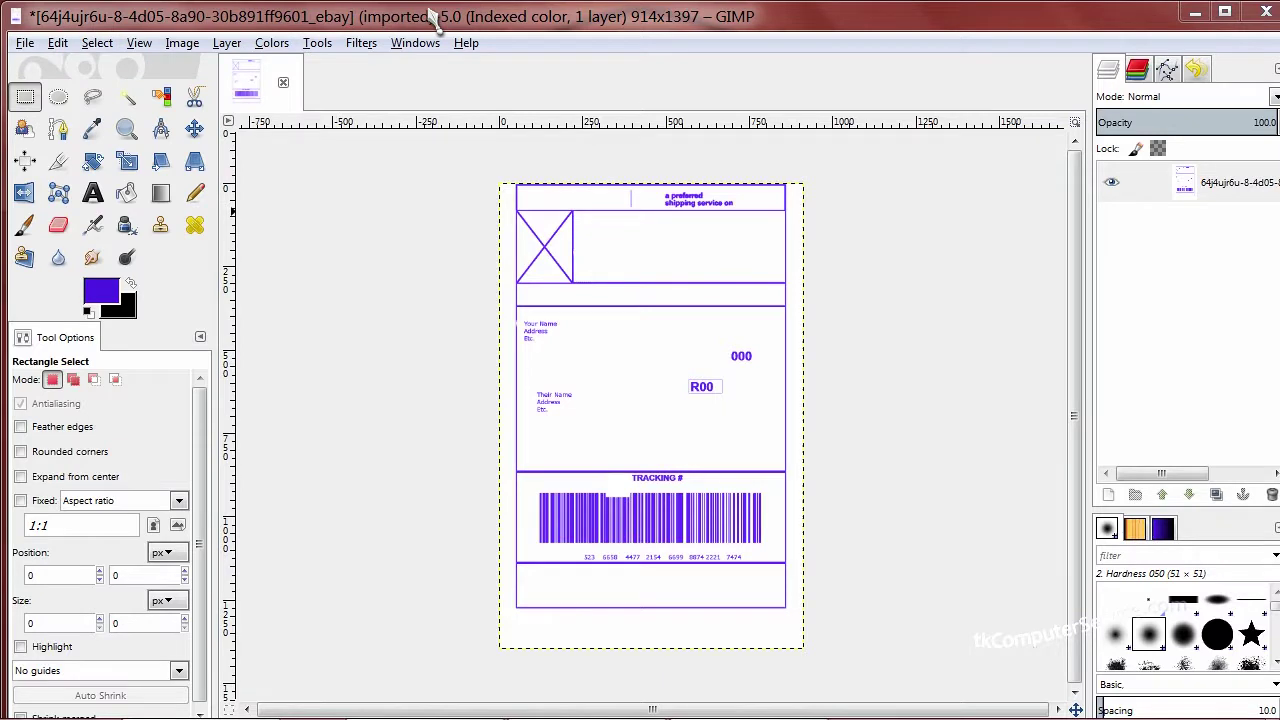
- Remove the alpha channel from the label's layer with Layer > Transparency
click(227, 44)
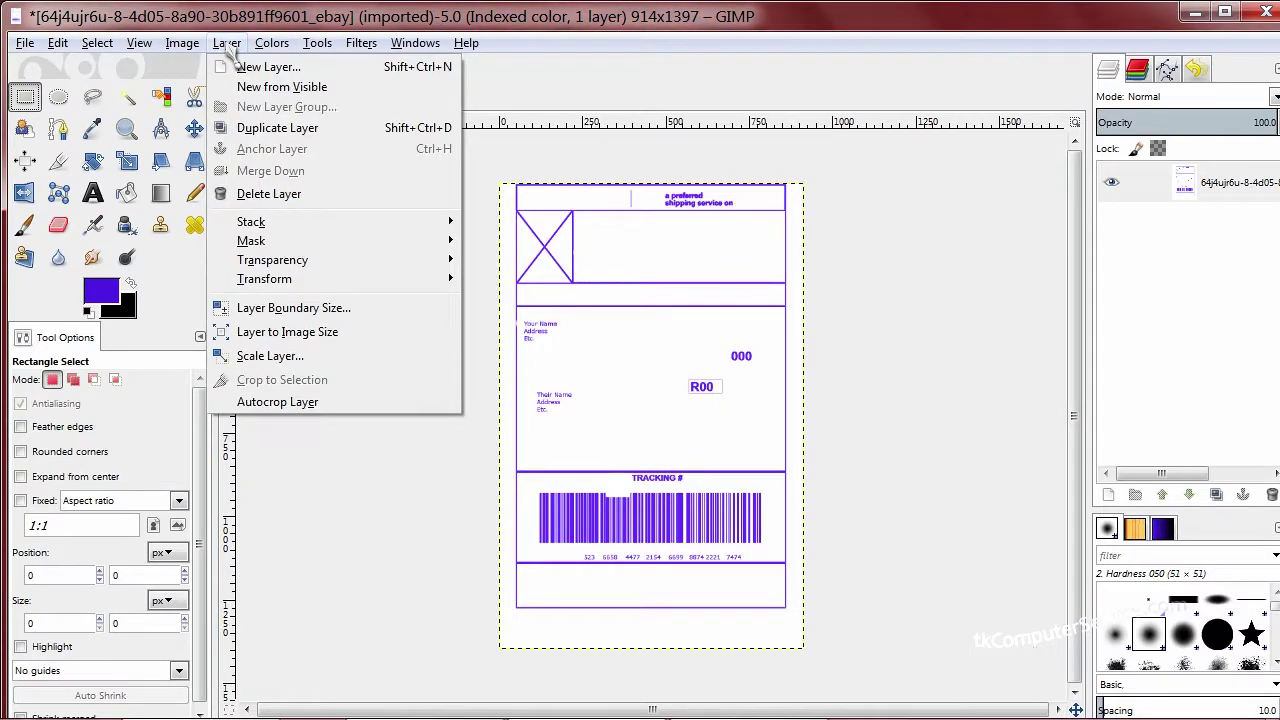
mouse_move(312, 262)
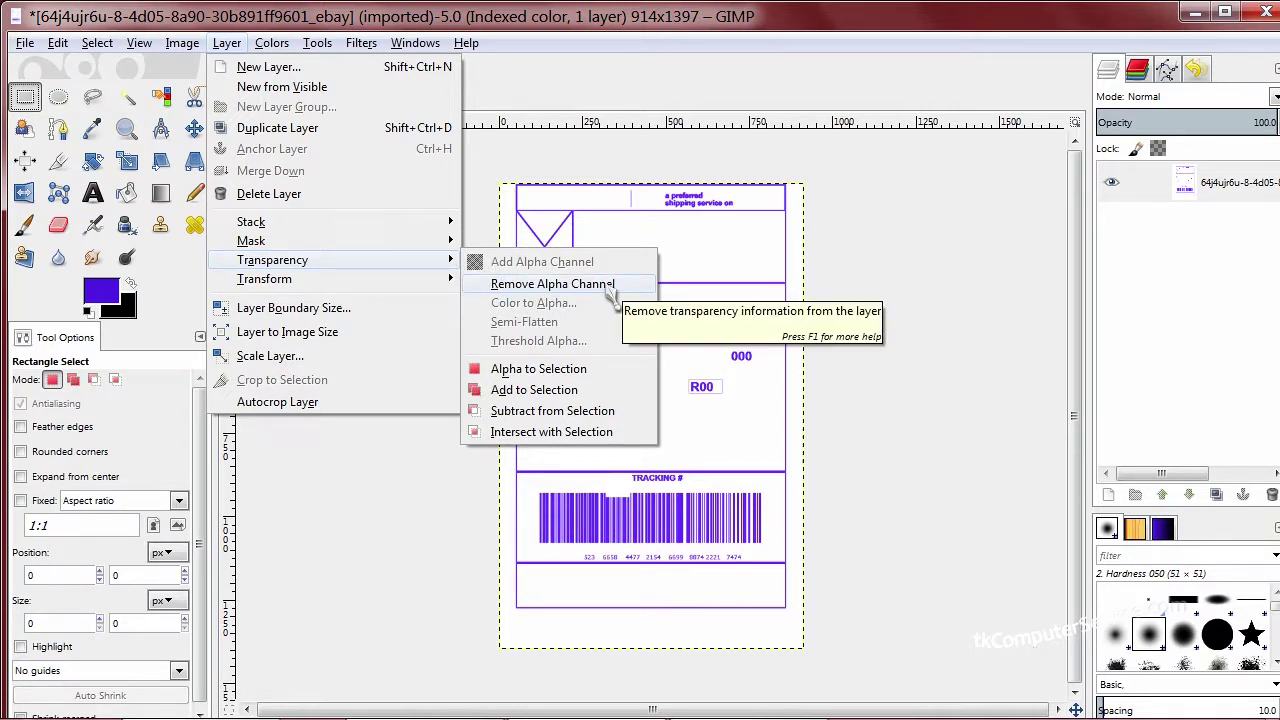
click(560, 284)
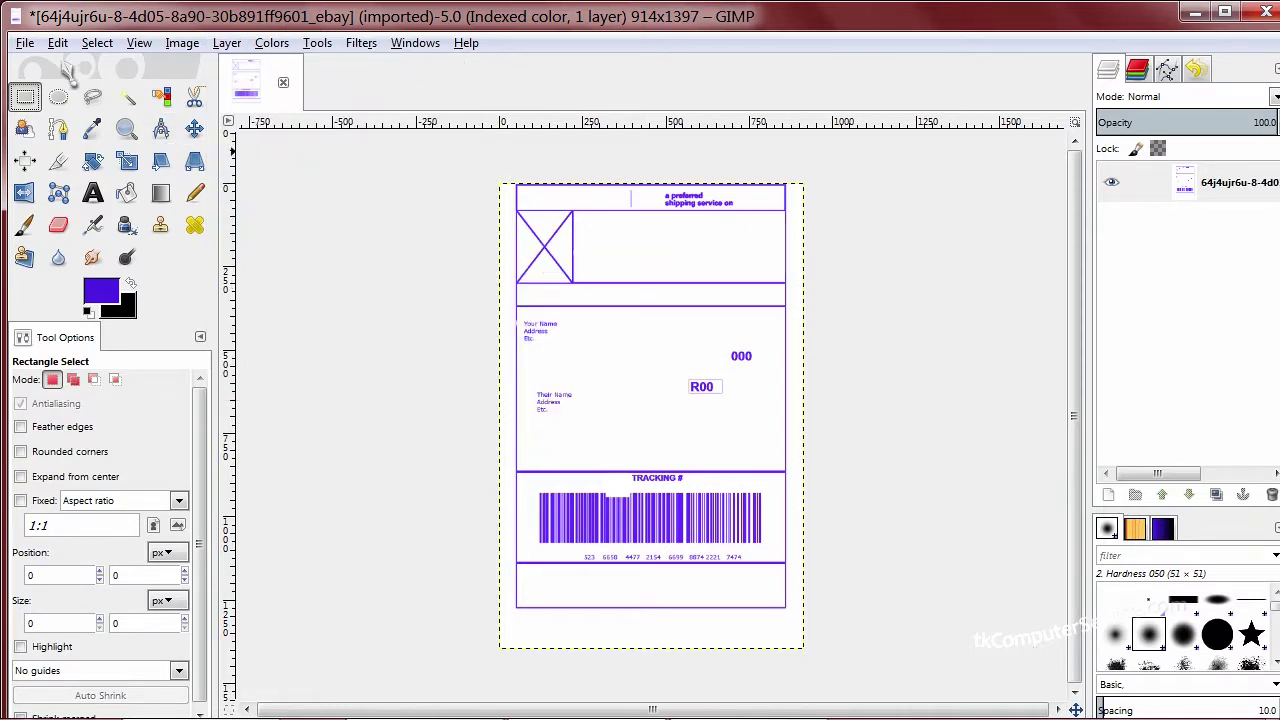
click(25, 43)
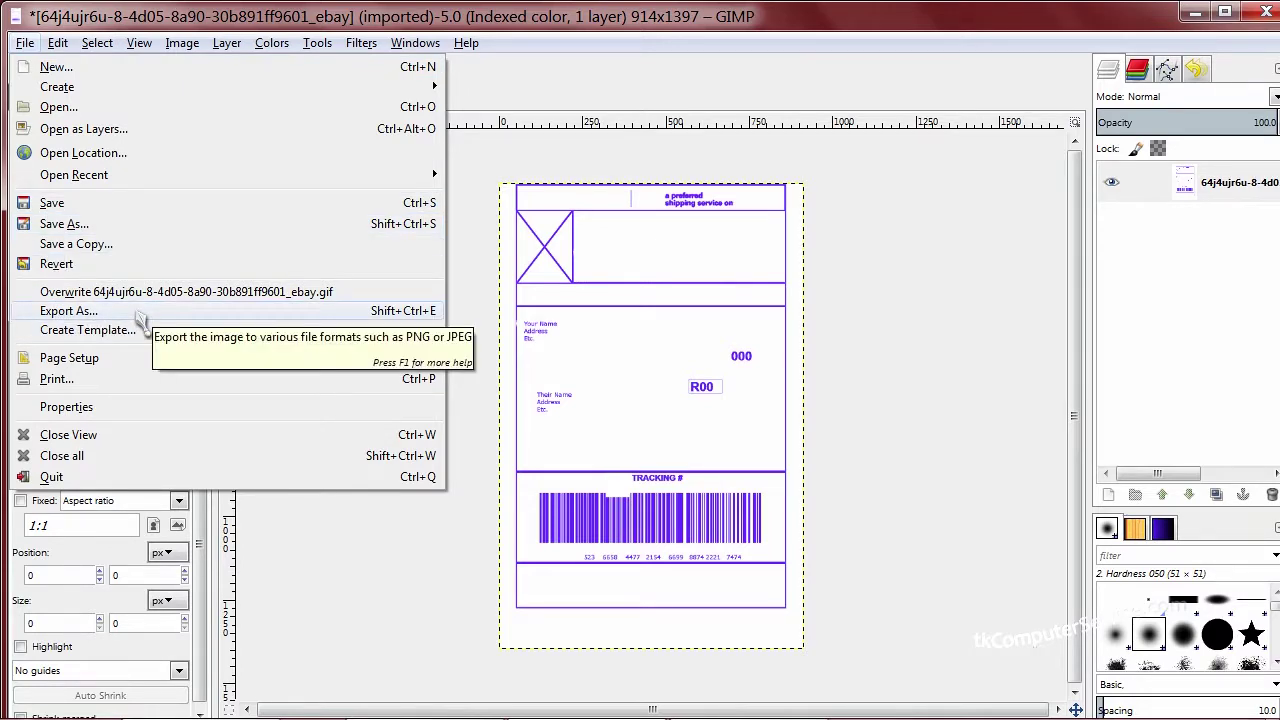
- Export the label as postage.png, keeping the default PNG options
click(68, 311)
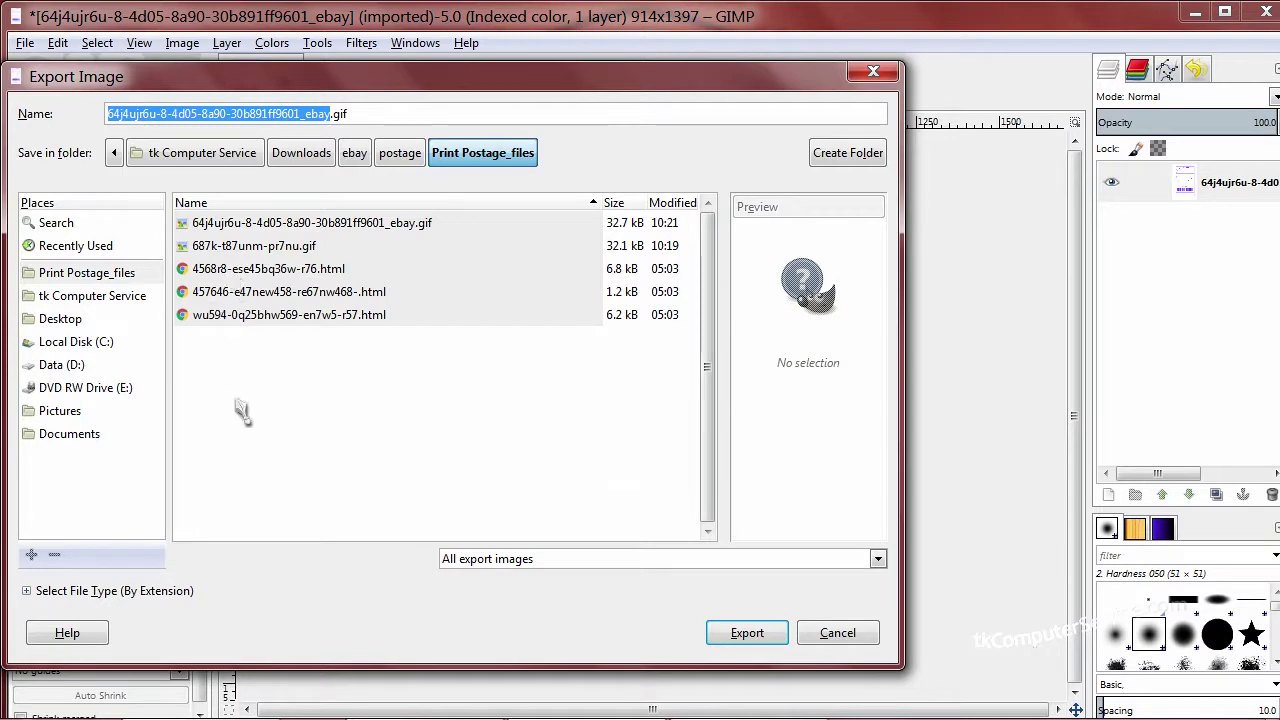
text(pos)
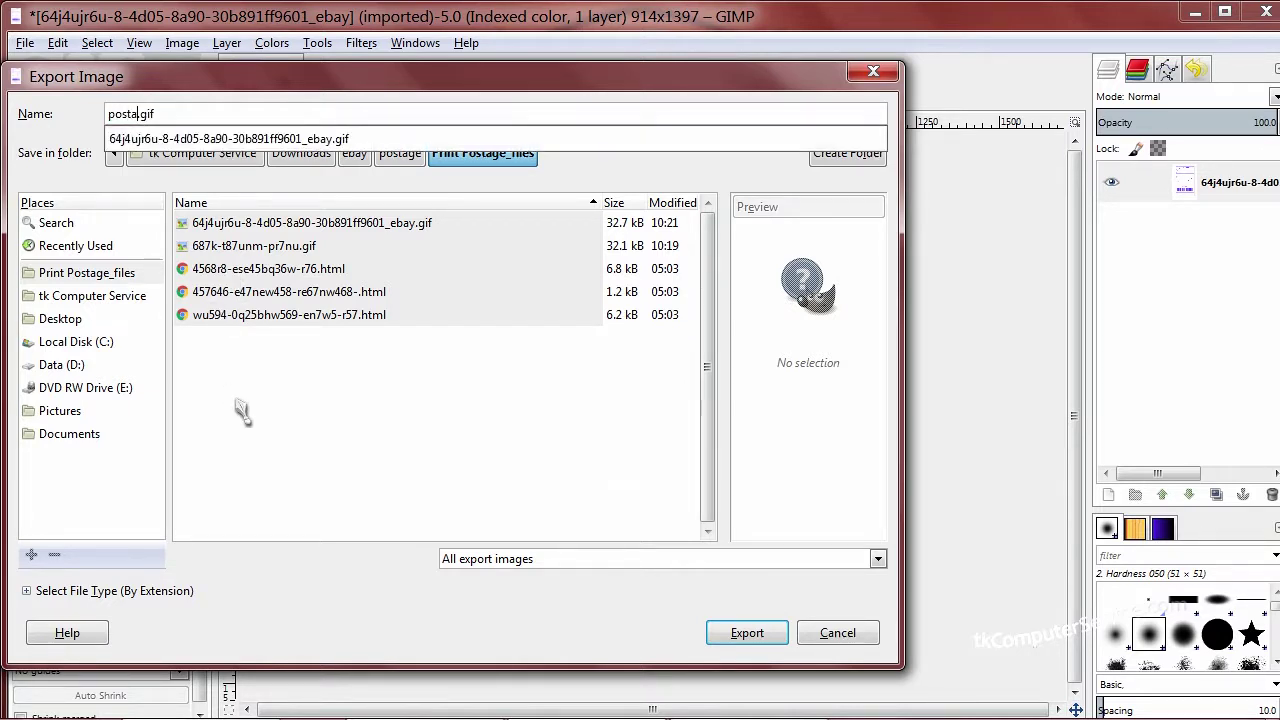
text(tage)
key(Delete)
key(Delete)
key(Delete)
key(Delete)
text(.pn)
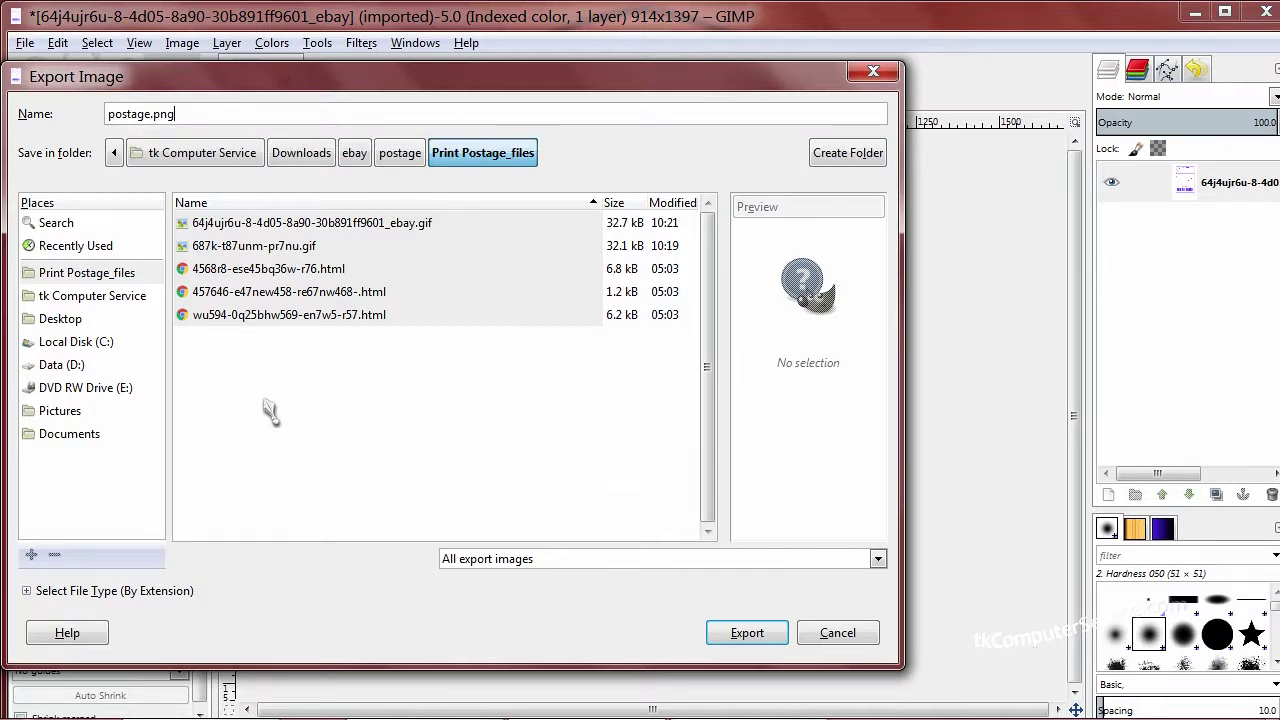
click(748, 634)
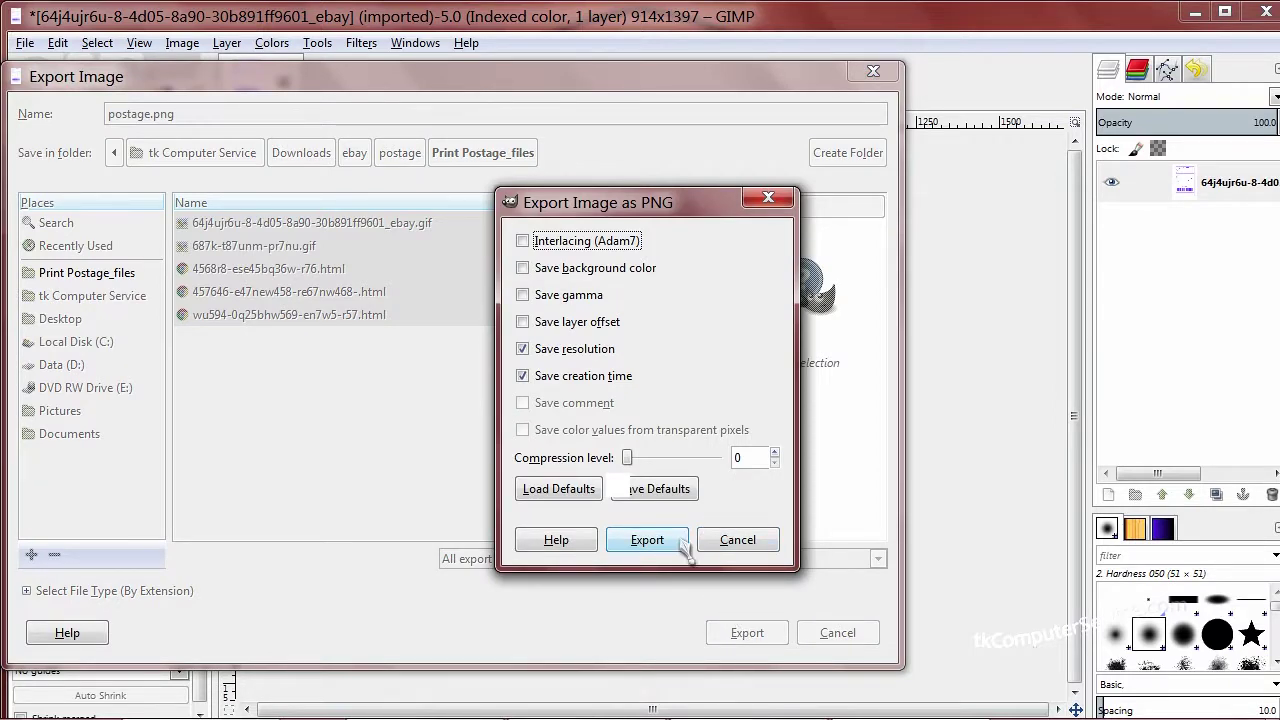
click(647, 540)
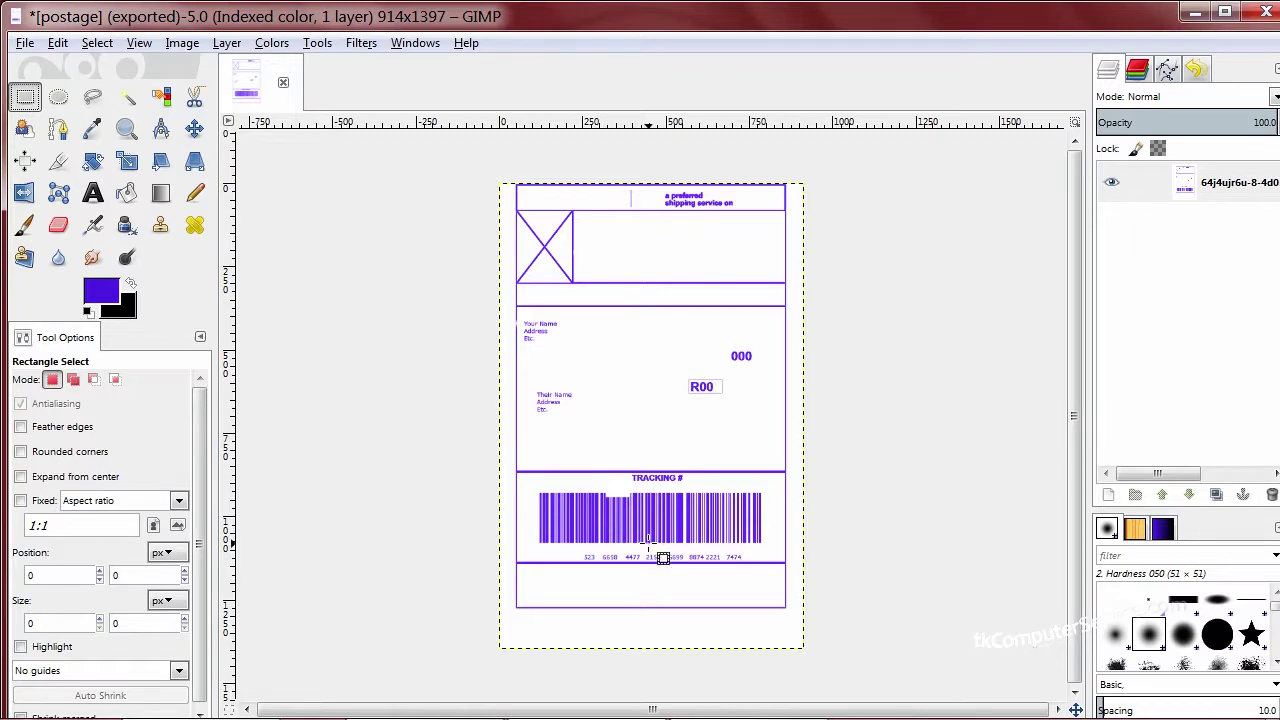
- Close GIMP and restore the Print Postage_files window to check postage.png (1.22 MB)
click(1265, 12)
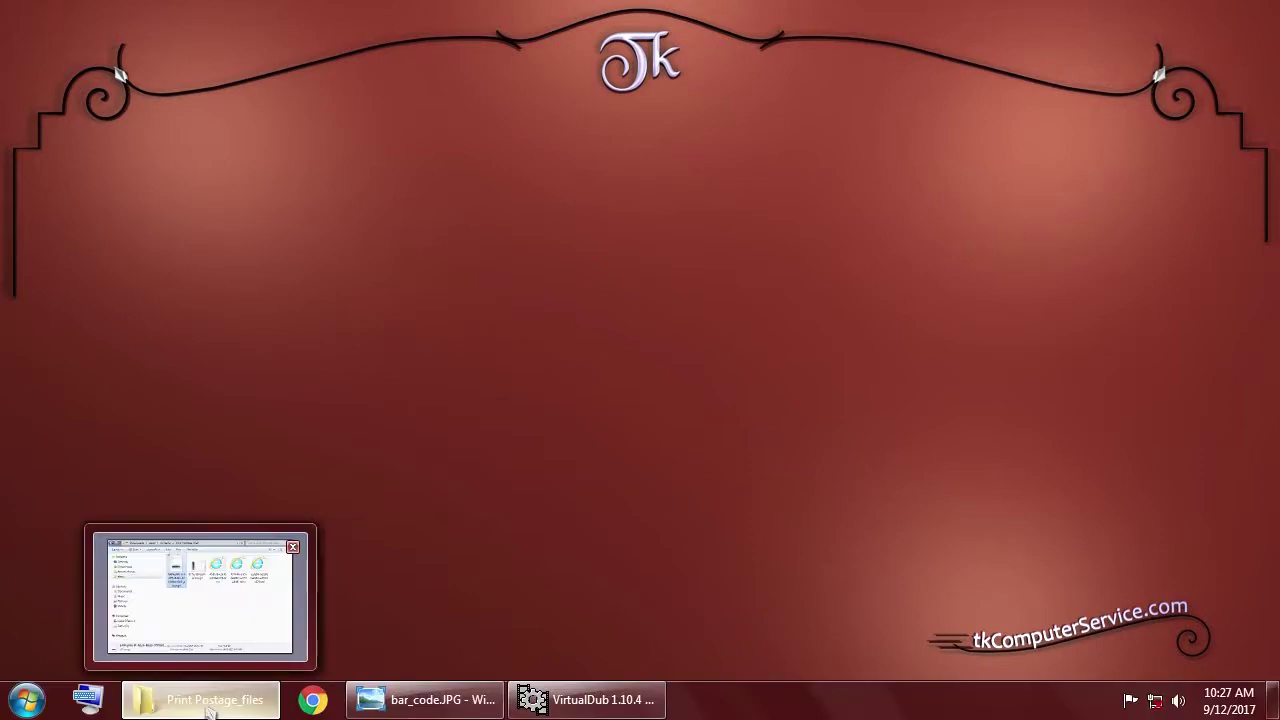
click(210, 708)
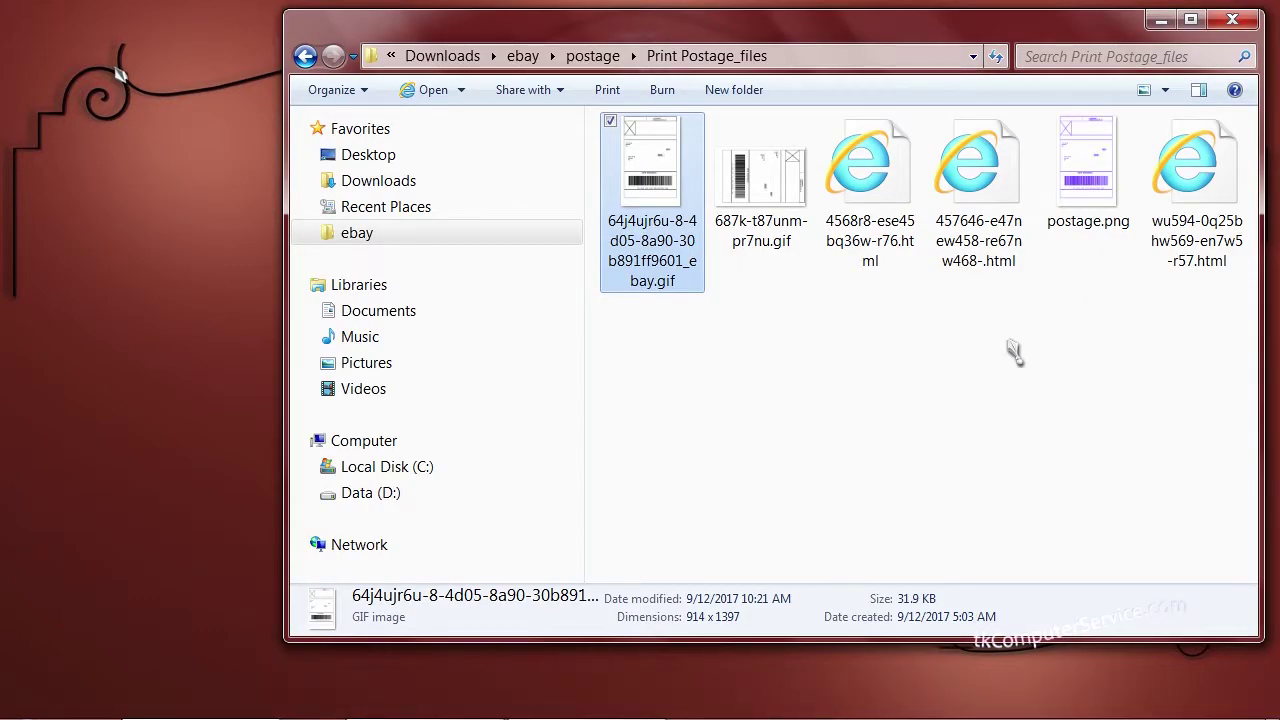
mouse_move(1088, 195)
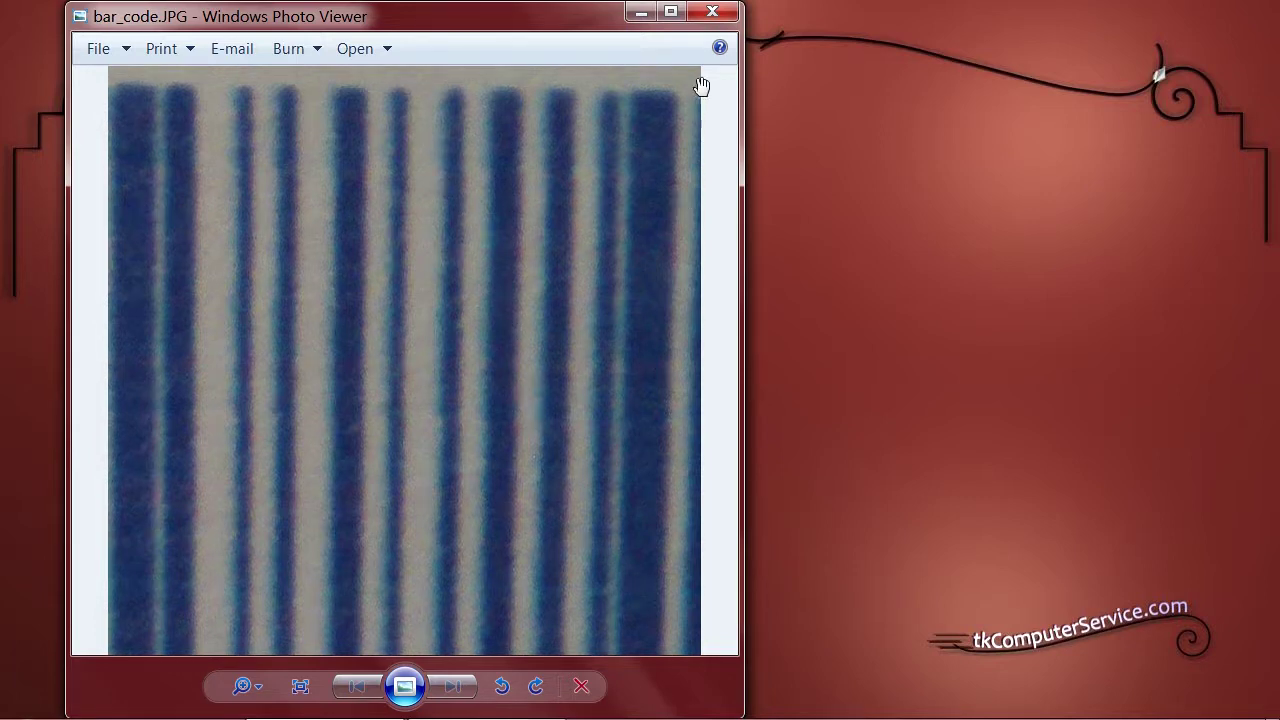
- Close bar_code.JPG in Windows Photo Viewer so only the bare desktop remains
click(708, 11)
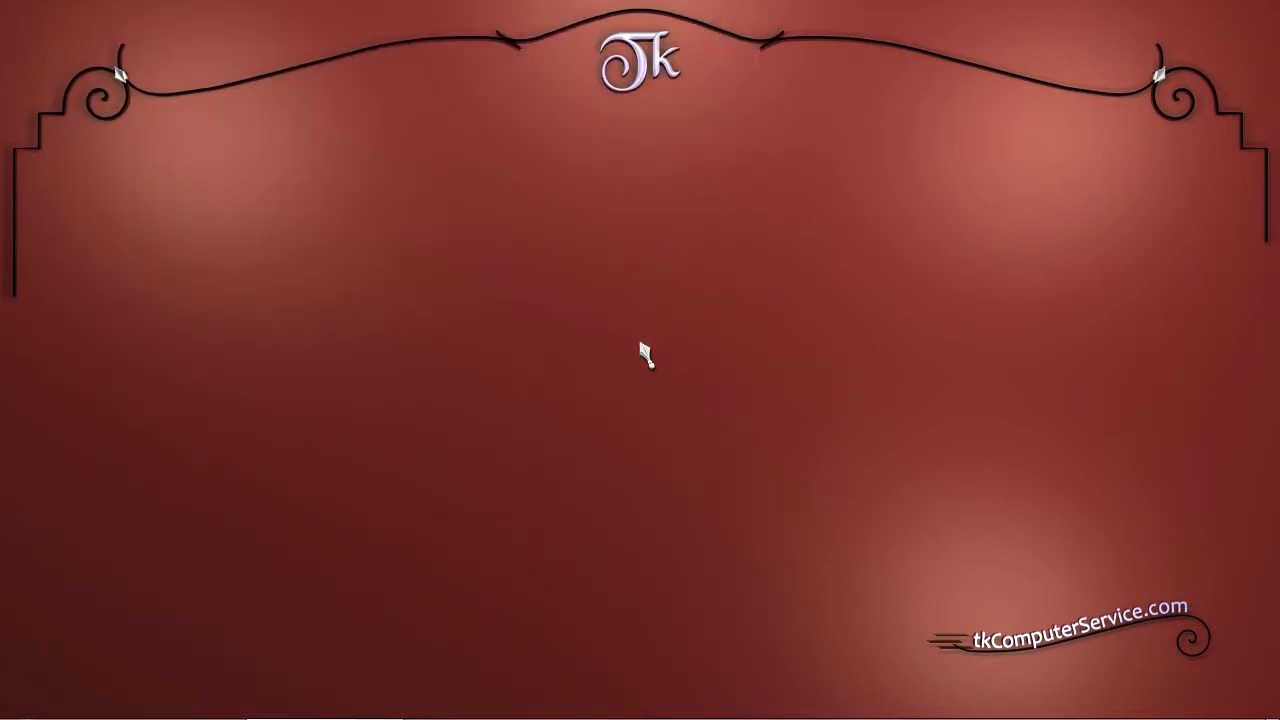